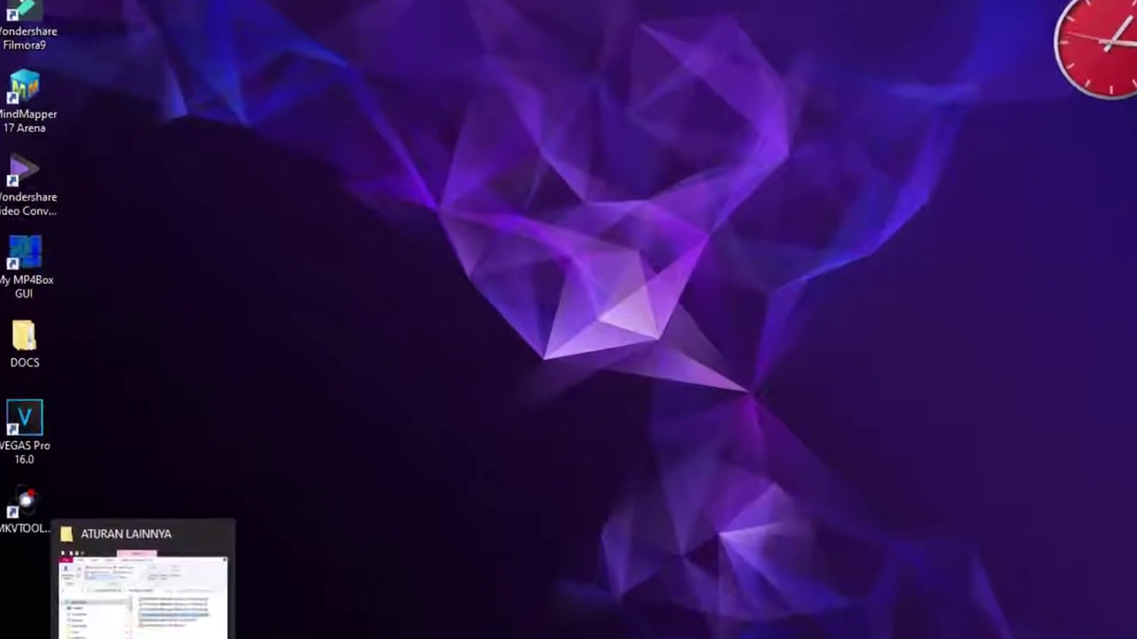
- Examine the PERATURAN BERSAMA files in the ATURAN LAINNYA folder, and minimize the folder window
click(197, 622)
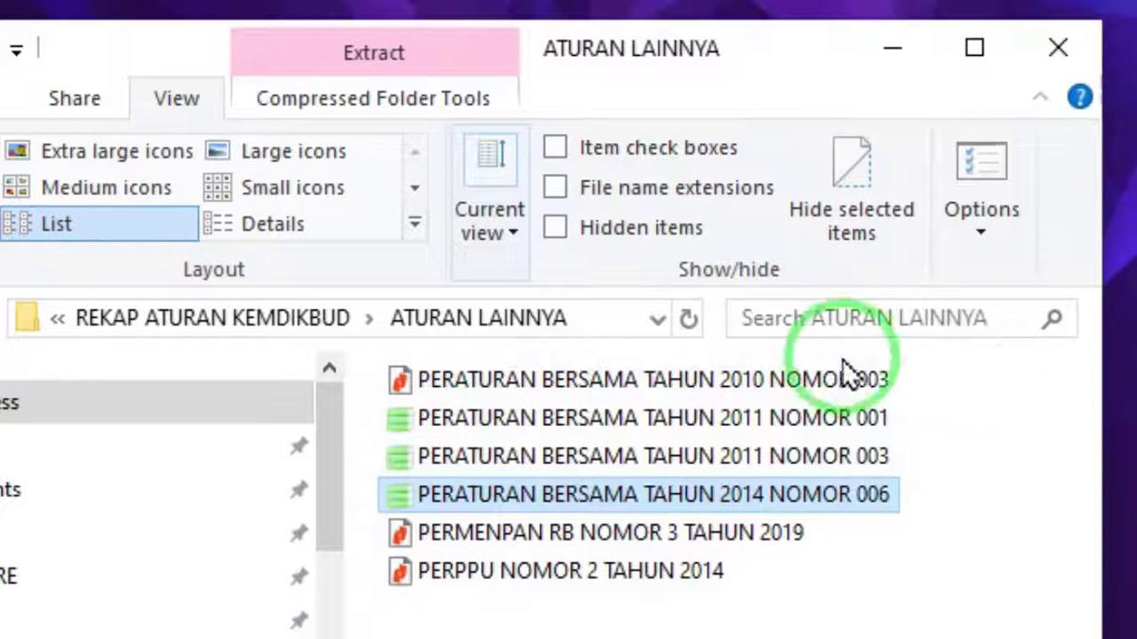
click(771, 373)
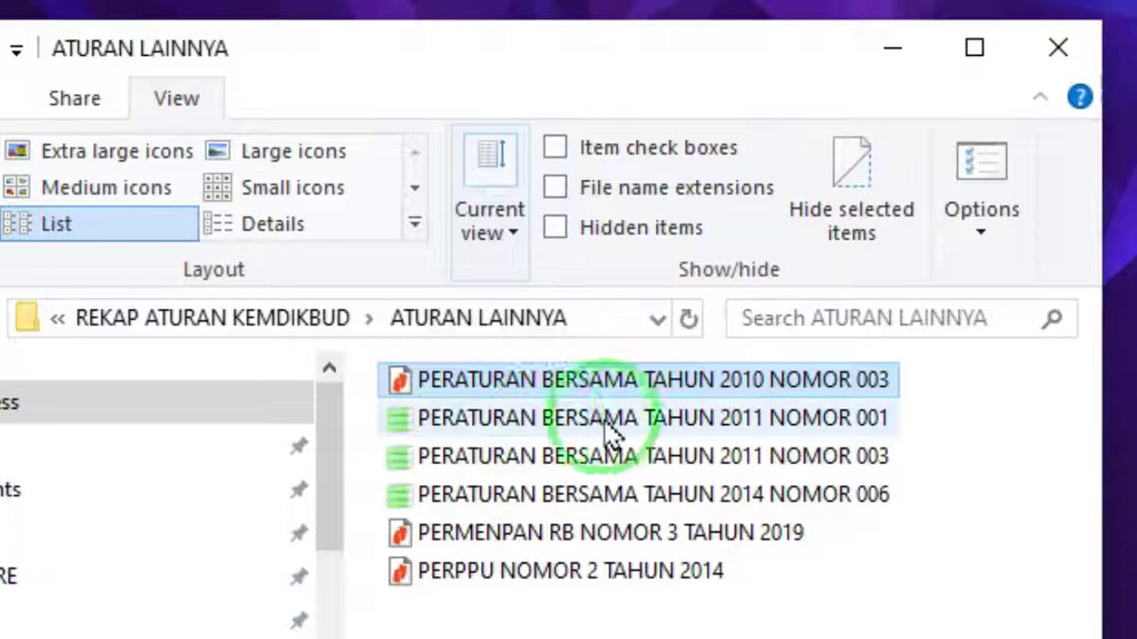
click(688, 318)
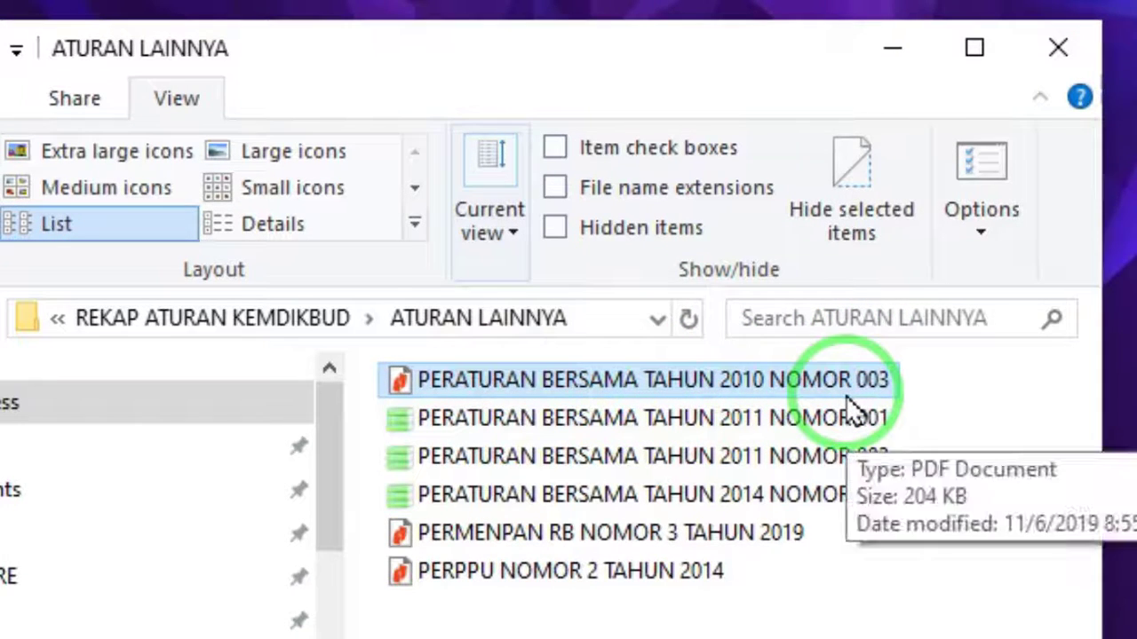
click(863, 624)
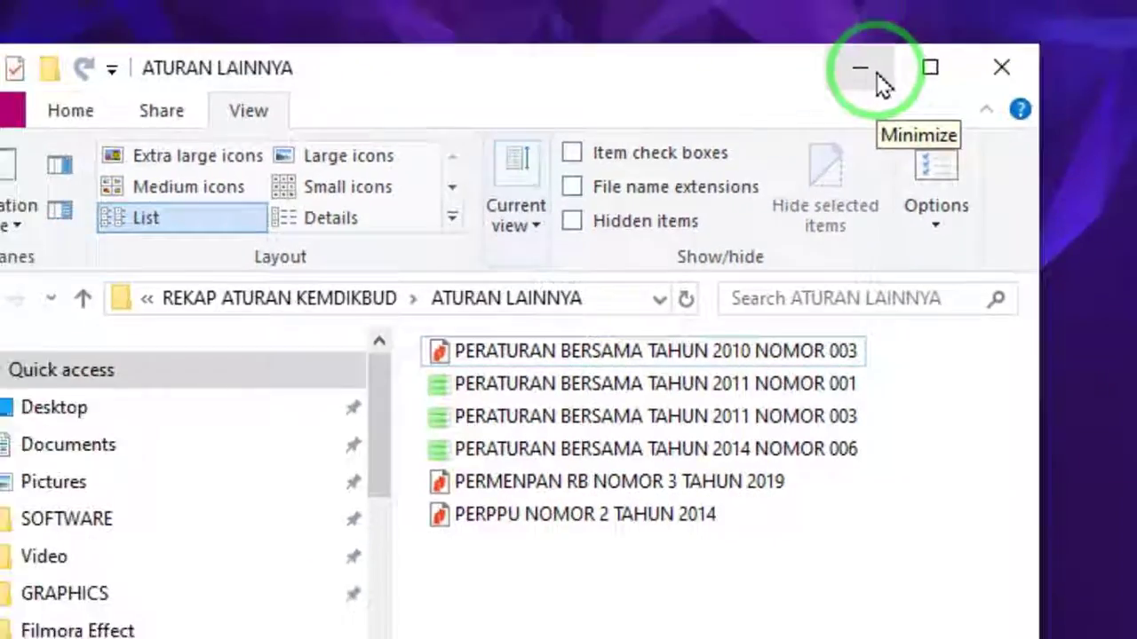
click(915, 61)
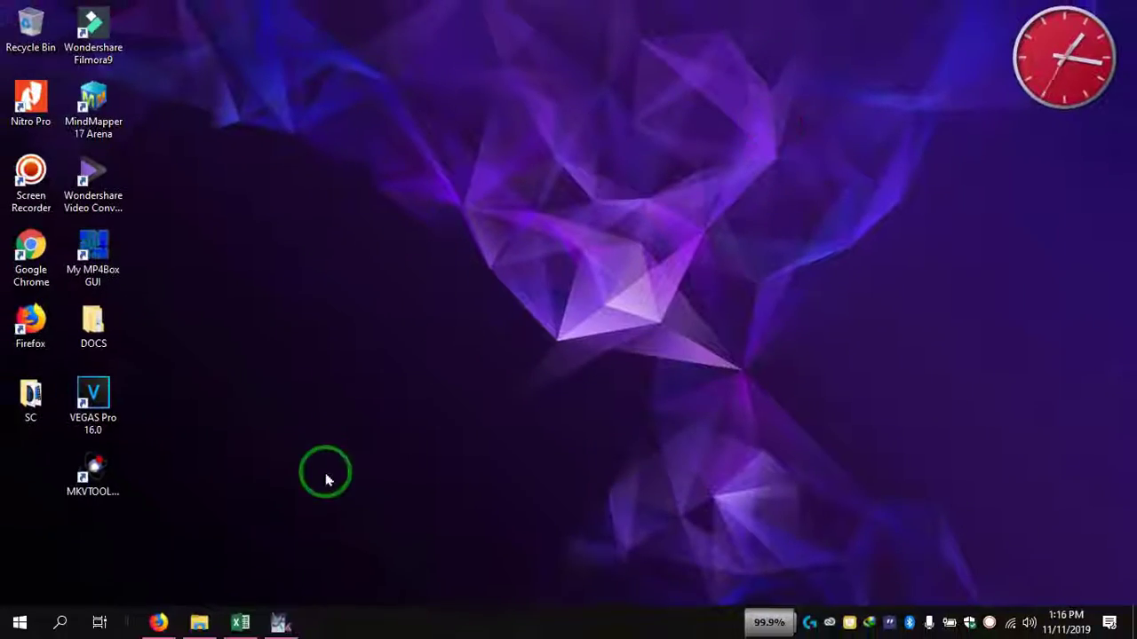
- Switch to Advanced Renamer and load the four PERATURAN BERSAMA files from the ATURAN LAINNYA folder into its Rename Files list
click(280, 621)
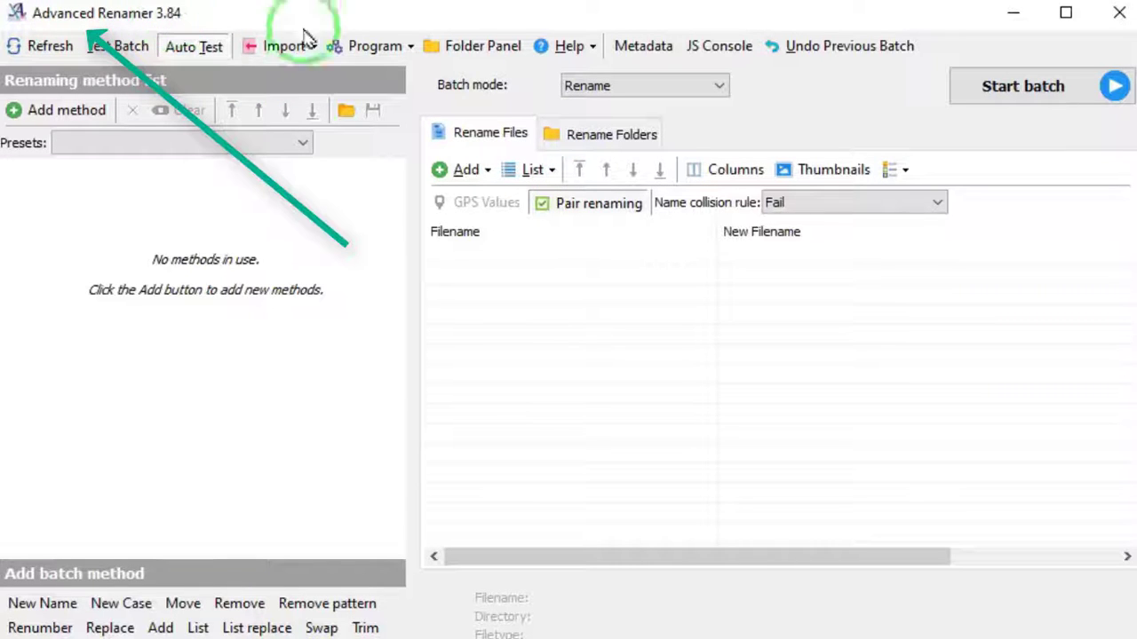
drag(461, 27, 525, 34)
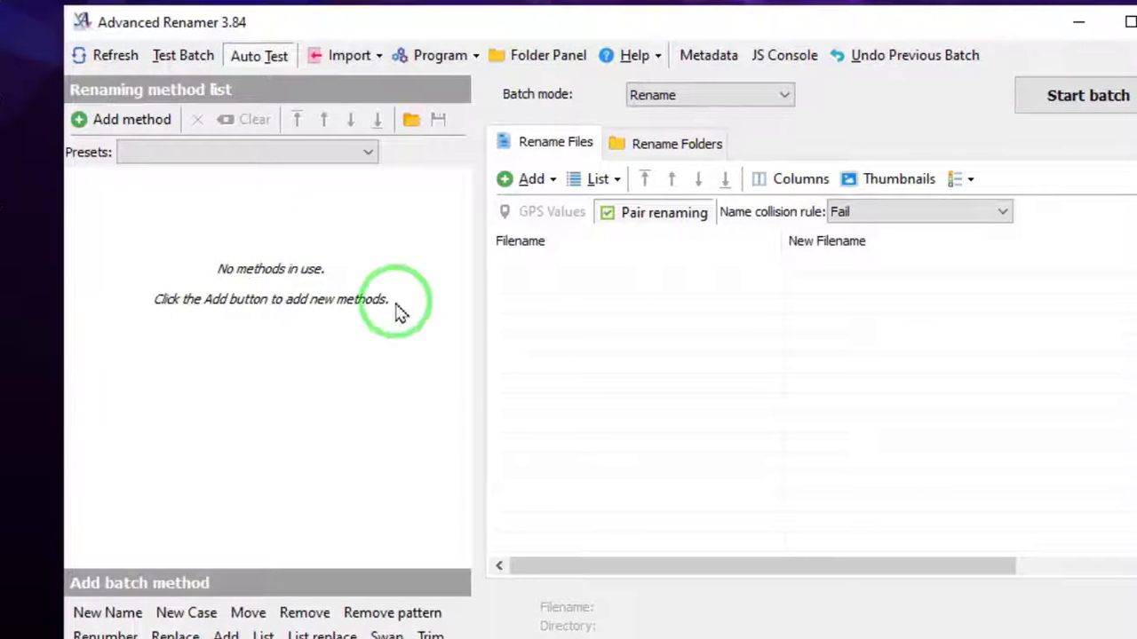
key(alt+Tab)
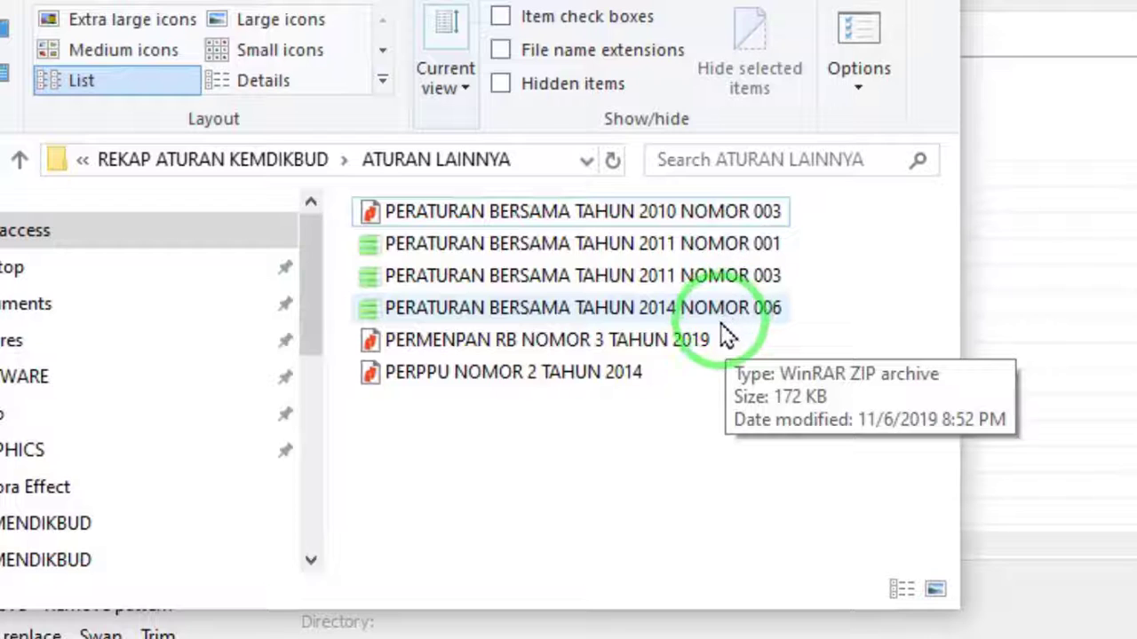
click(687, 214)
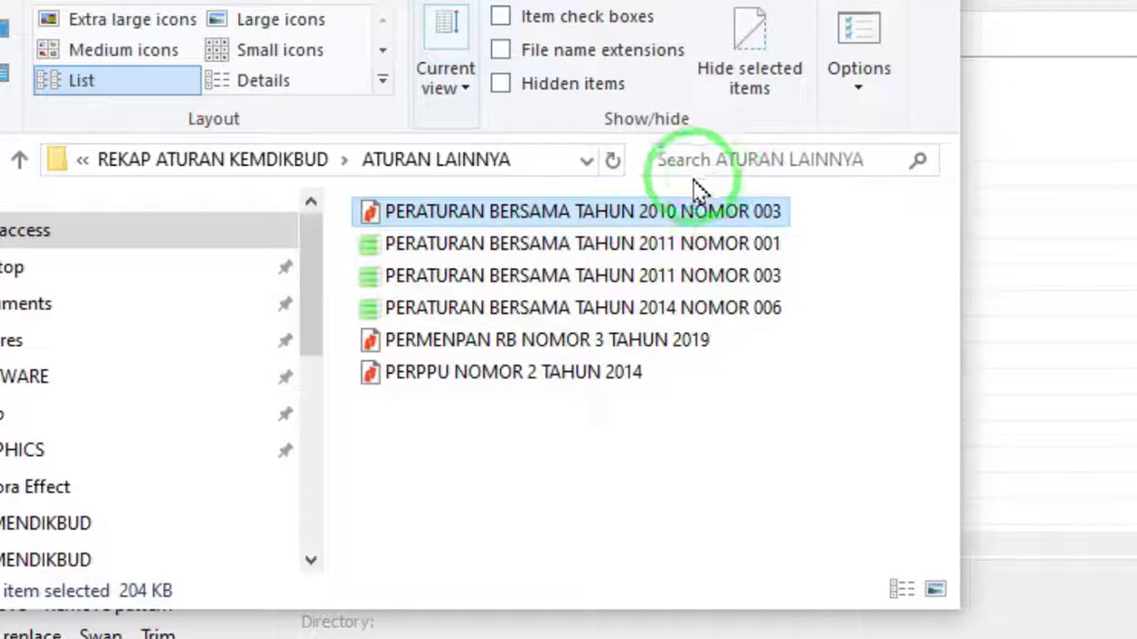
shift+click(662, 308)
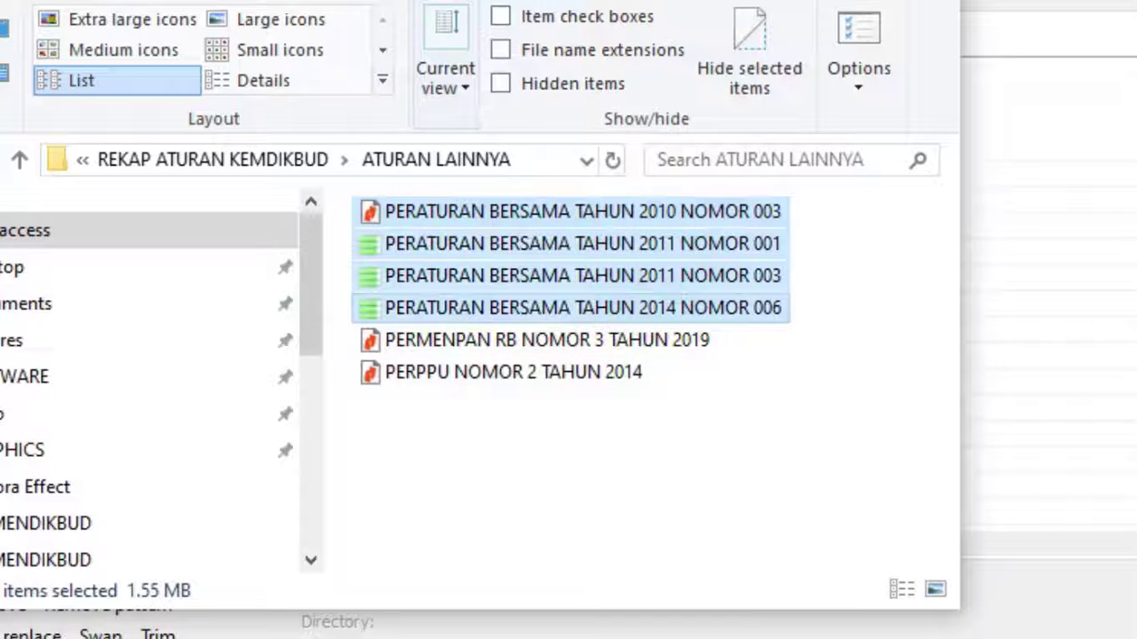
key(super+Left)
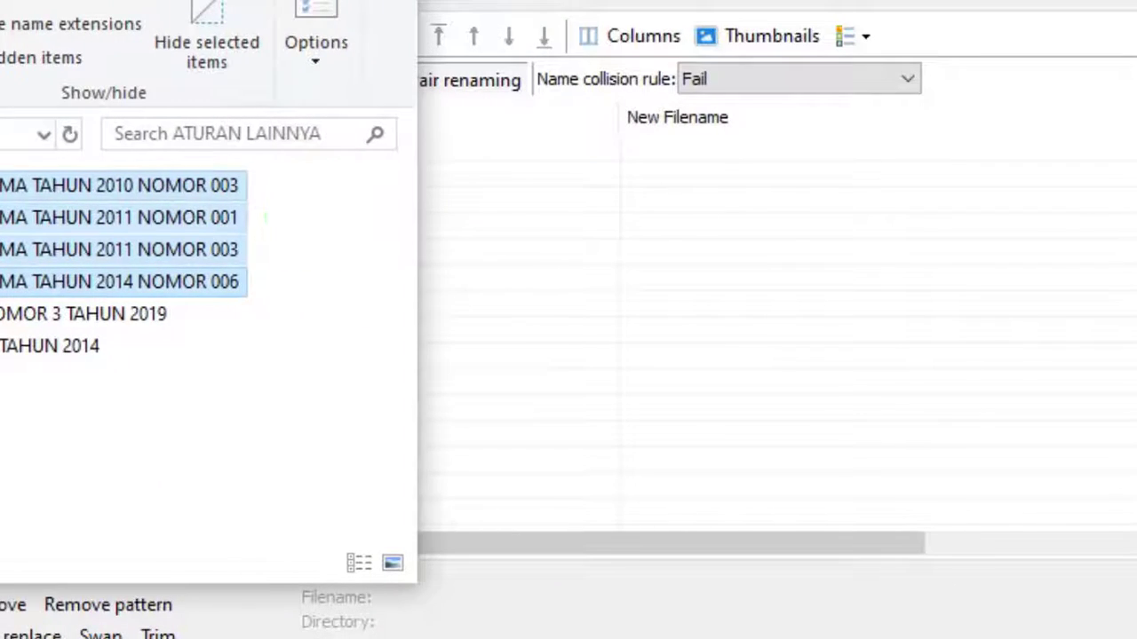
drag(106, 218, 571, 240)
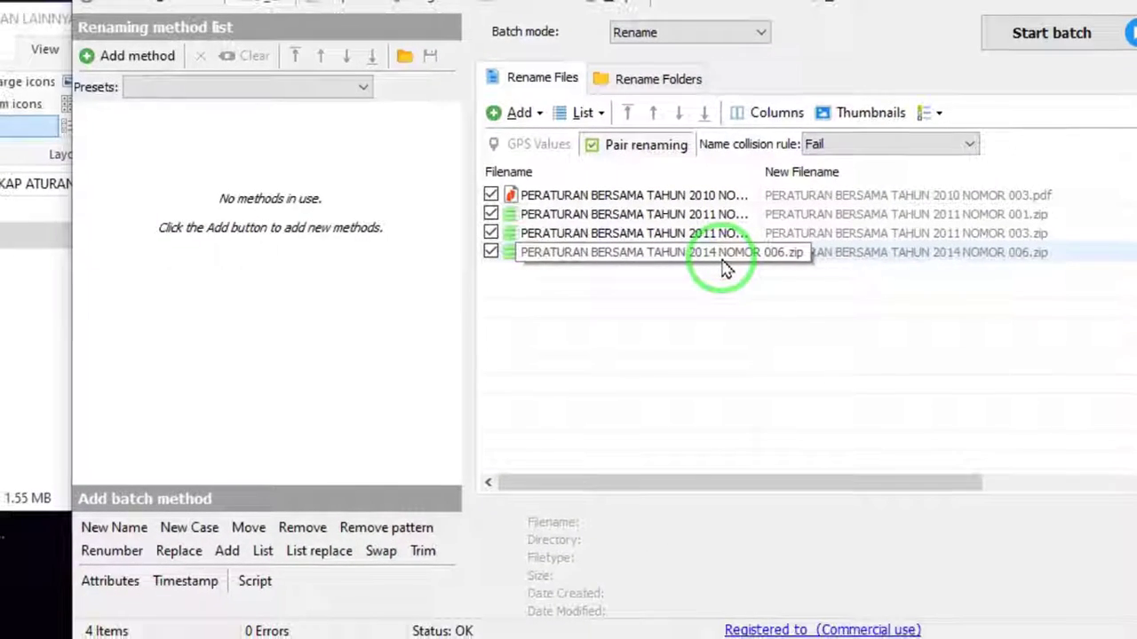
- Minimize the folder window and inspect the loaded files, selecting the entry for PERATURAN BERSAMA TAHUN 2010 NOMOR 003
click(4, 19)
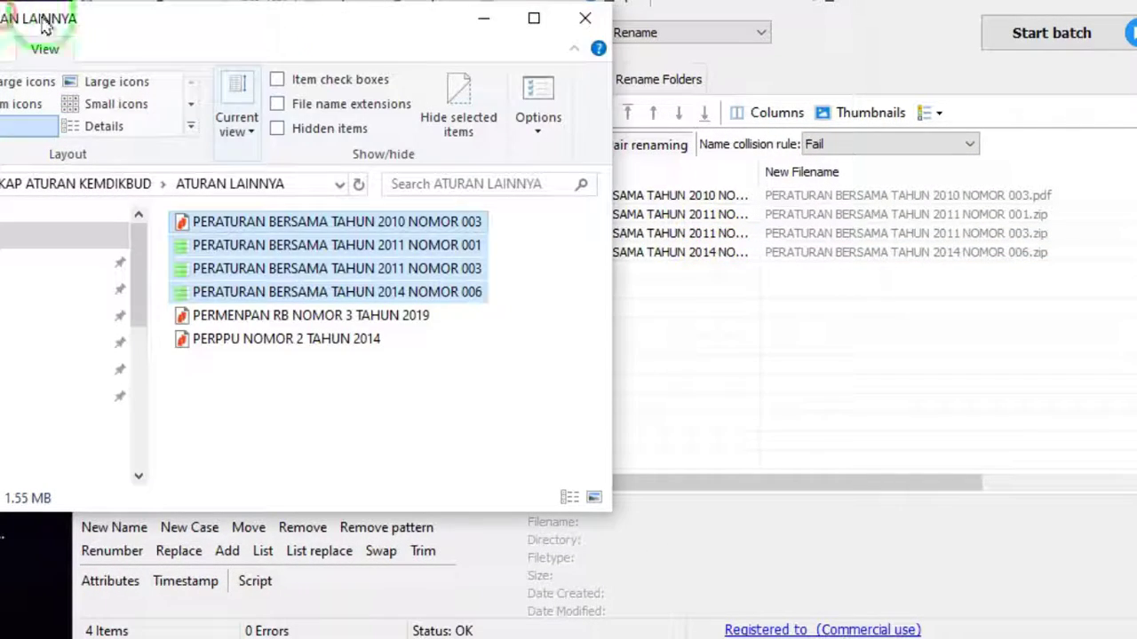
click(495, 21)
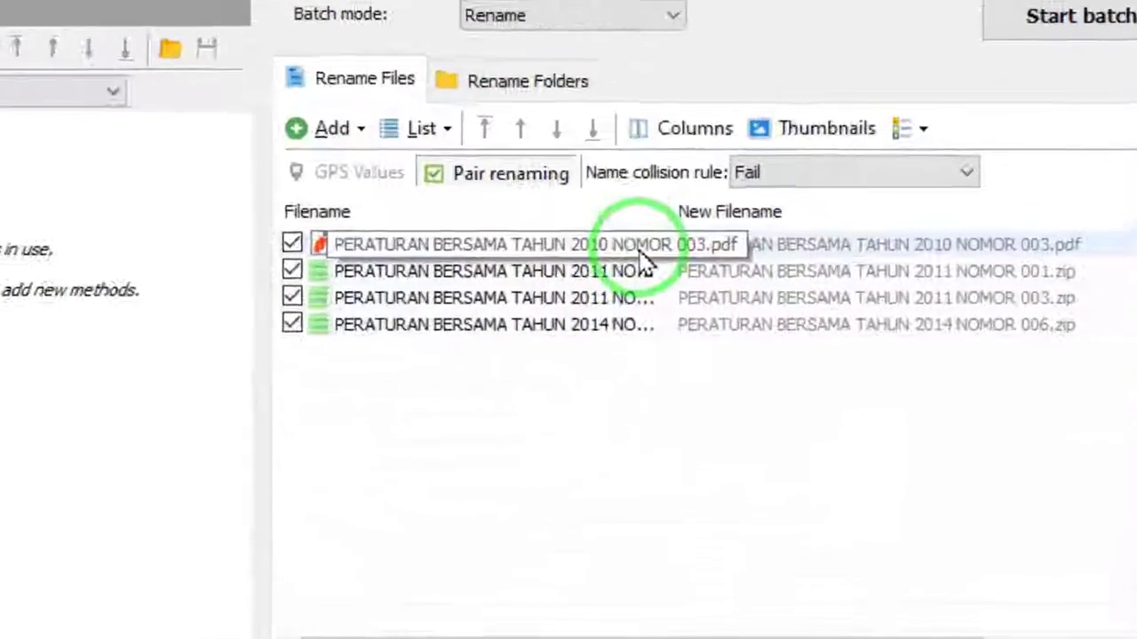
click(640, 250)
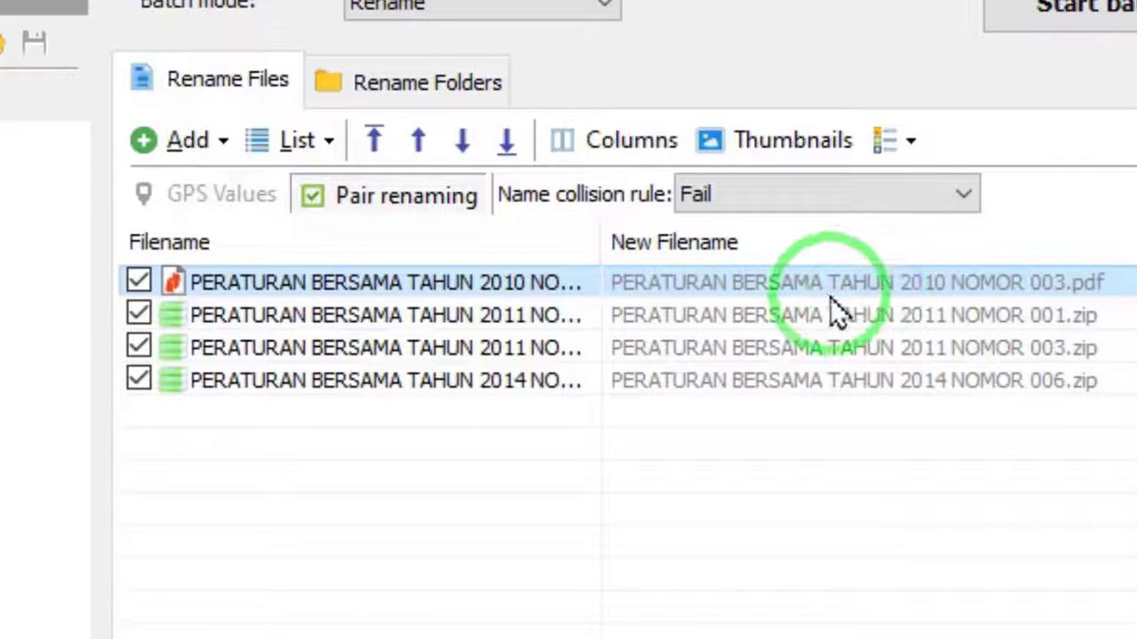
ctrl+click(622, 306)
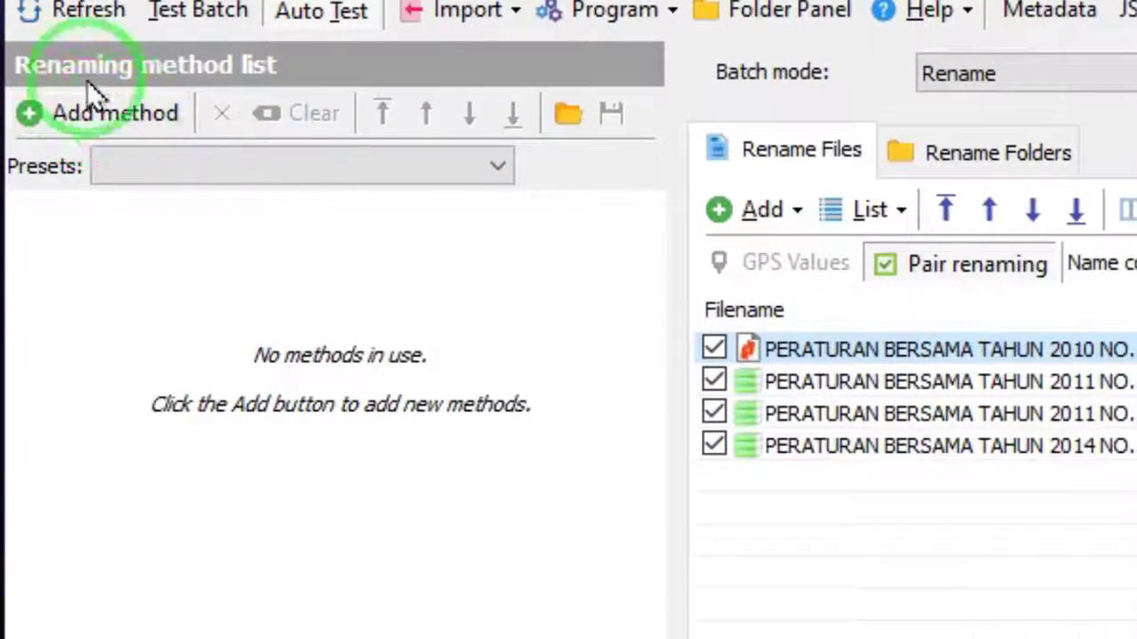
click(110, 113)
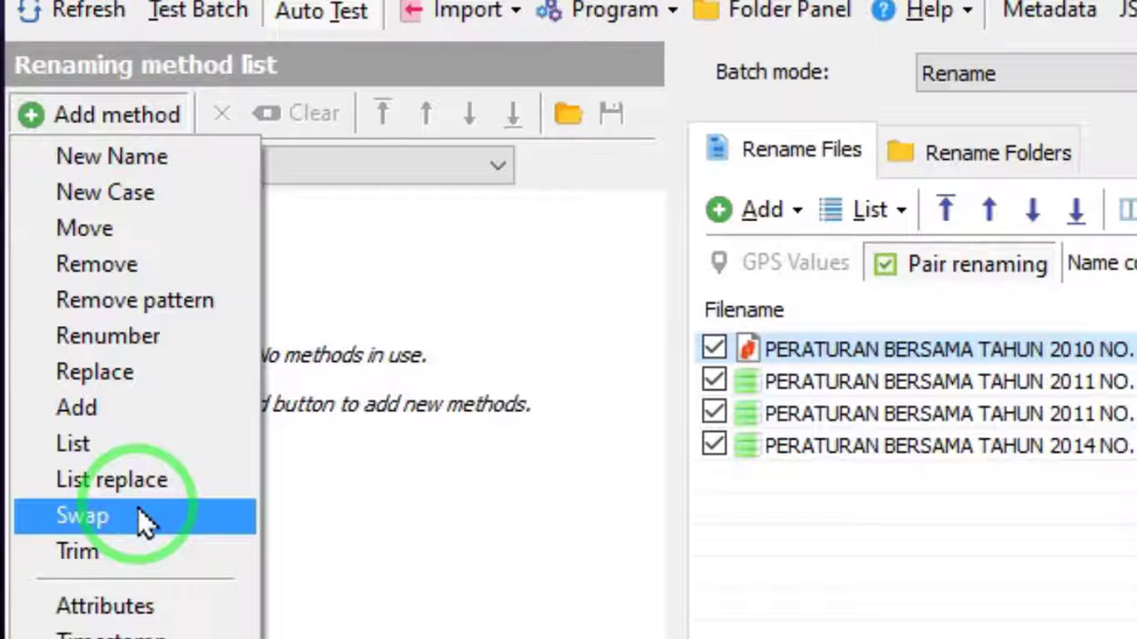
click(142, 519)
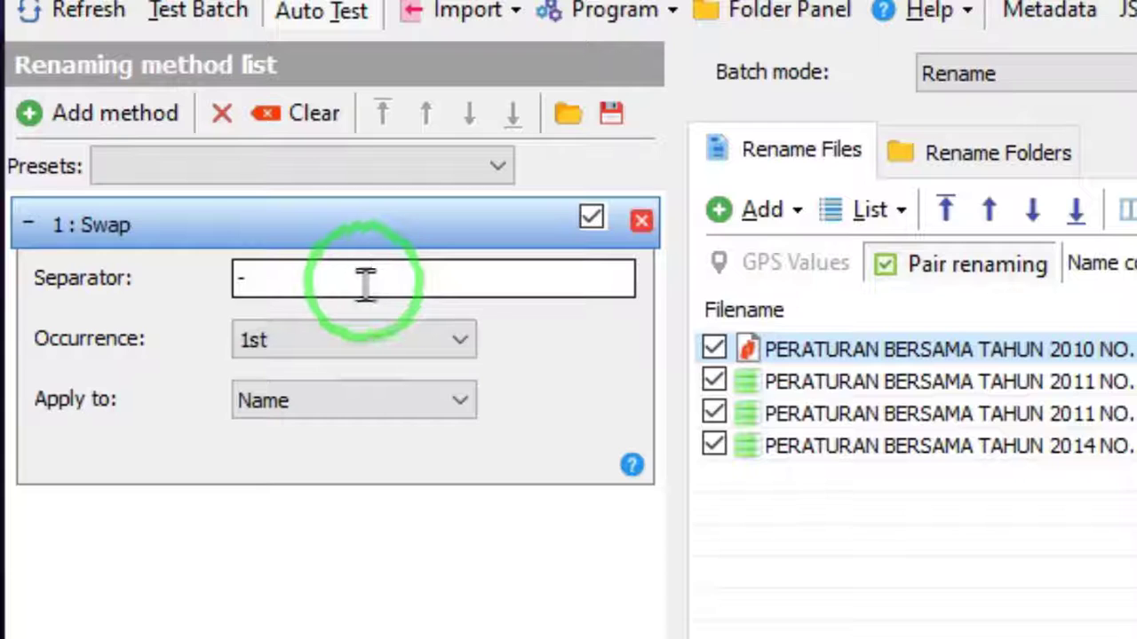
click(648, 224)
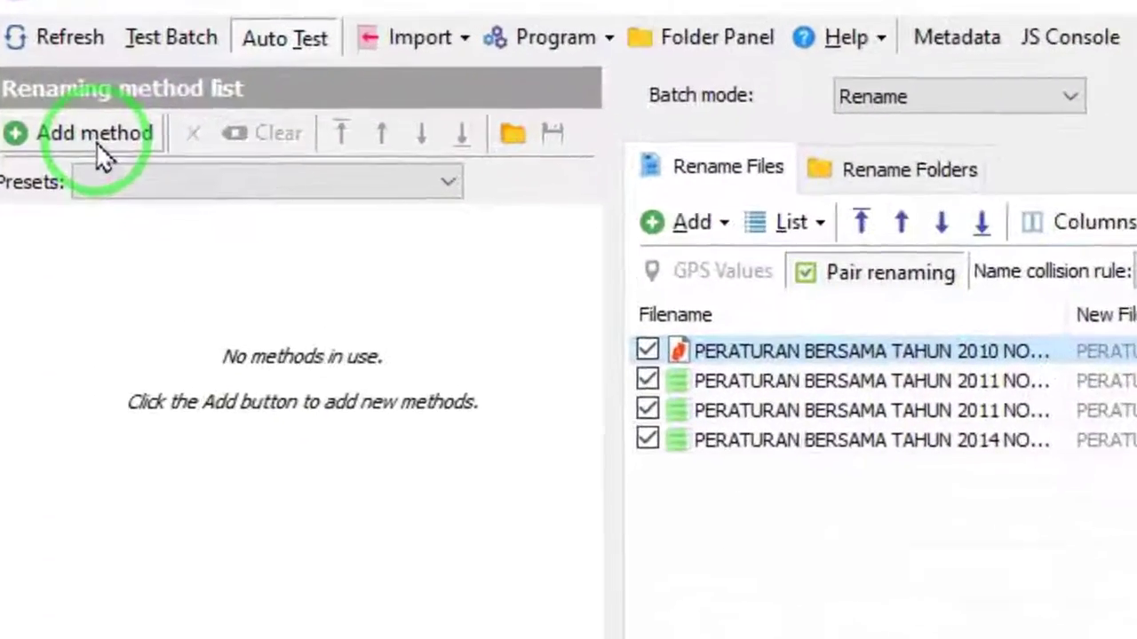
- Add a Remove pattern method that strips PERATURAN BERSAMA from the file names
click(98, 142)
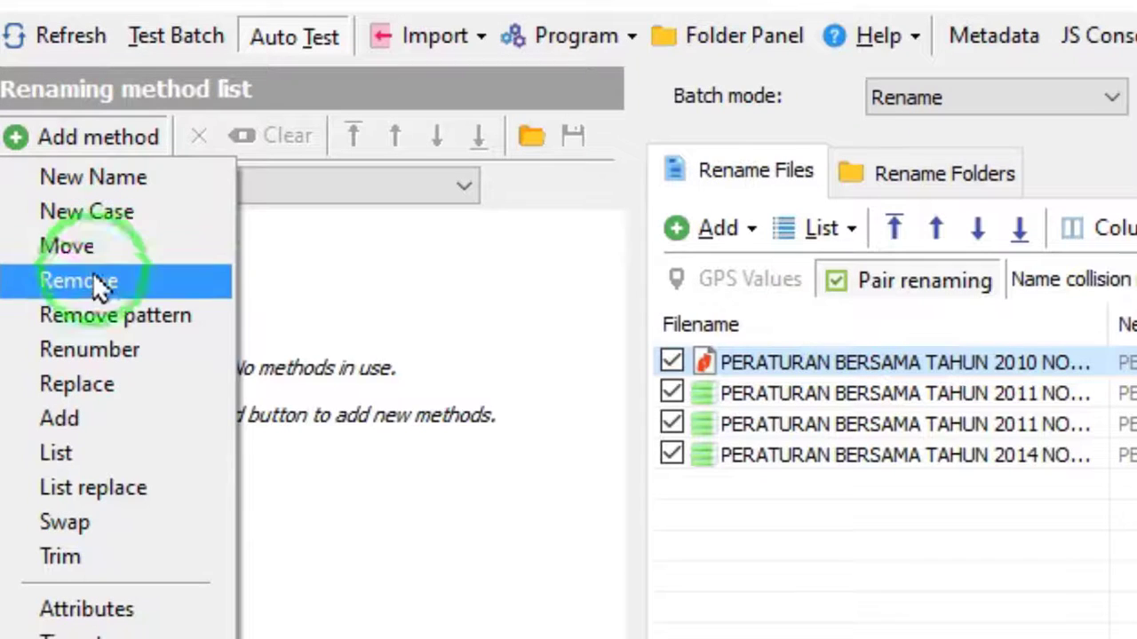
click(108, 317)
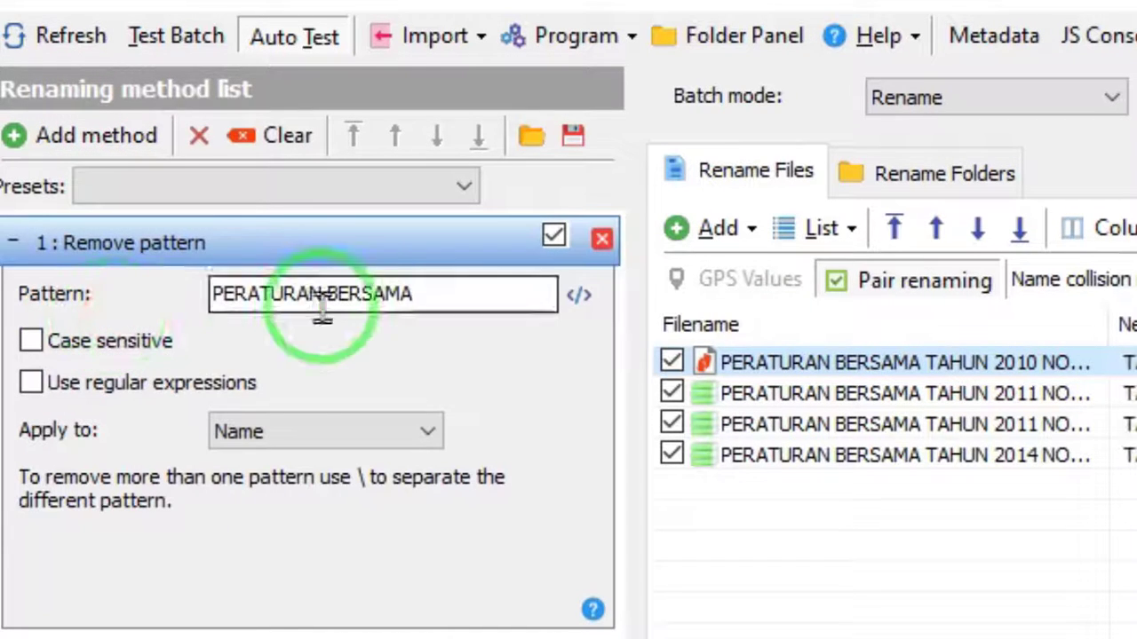
click(429, 291)
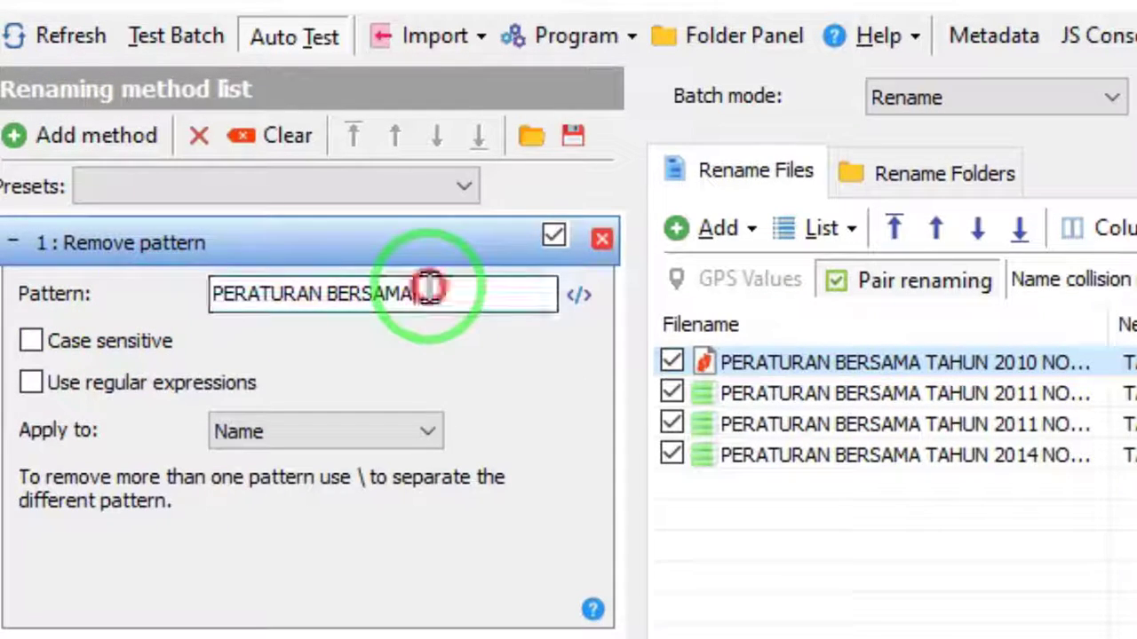
drag(430, 291, 160, 287)
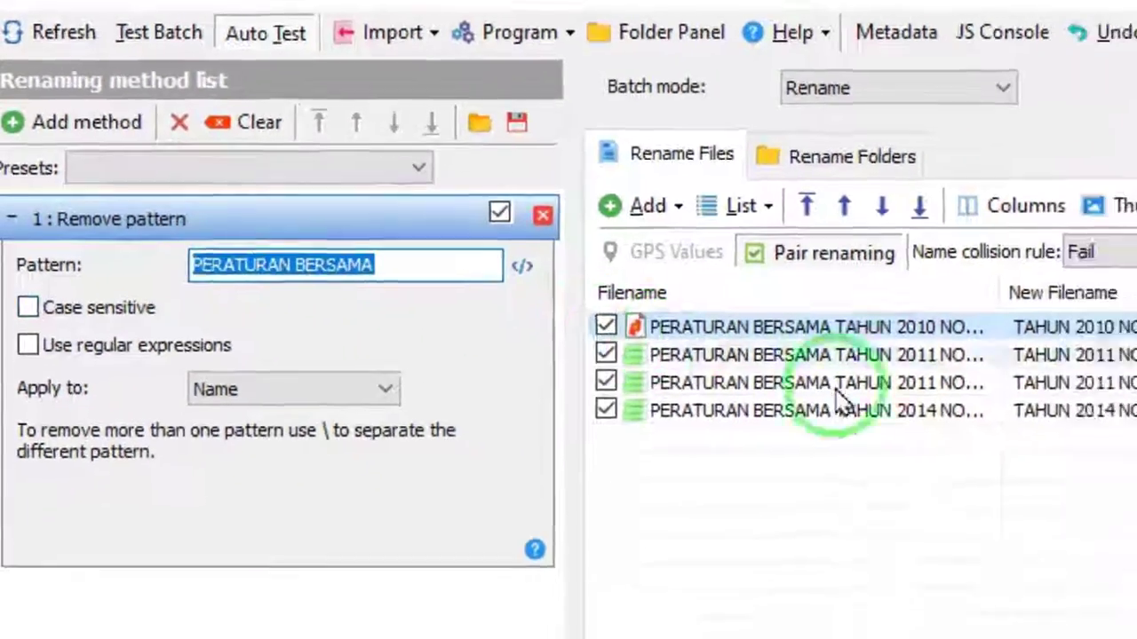
- Review the new filename previews for all four listed files
click(849, 406)
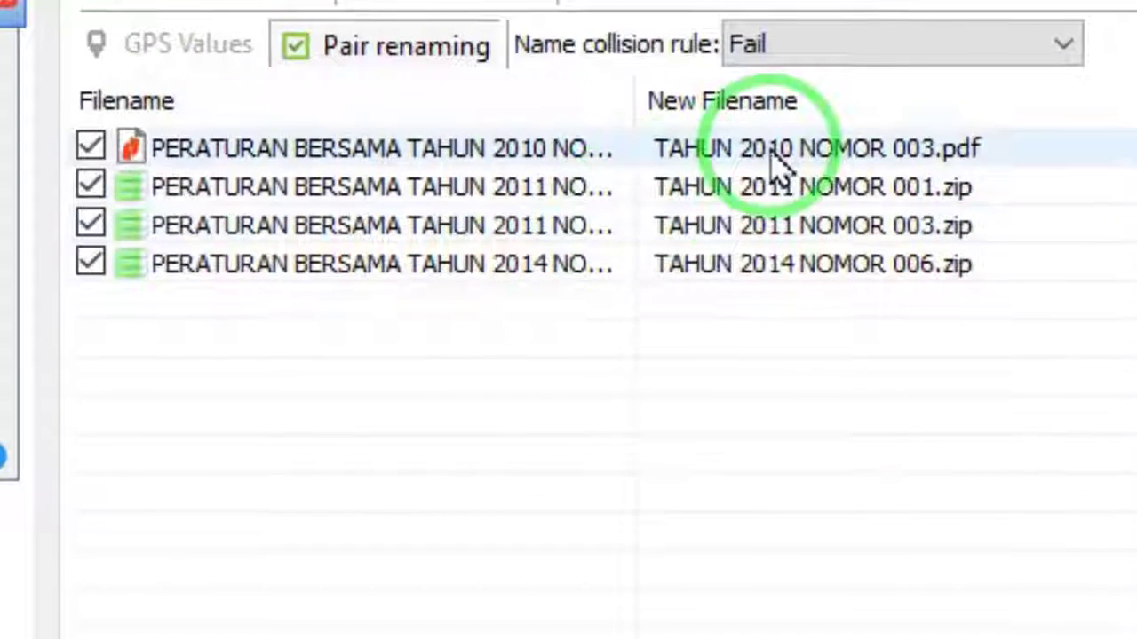
click(773, 151)
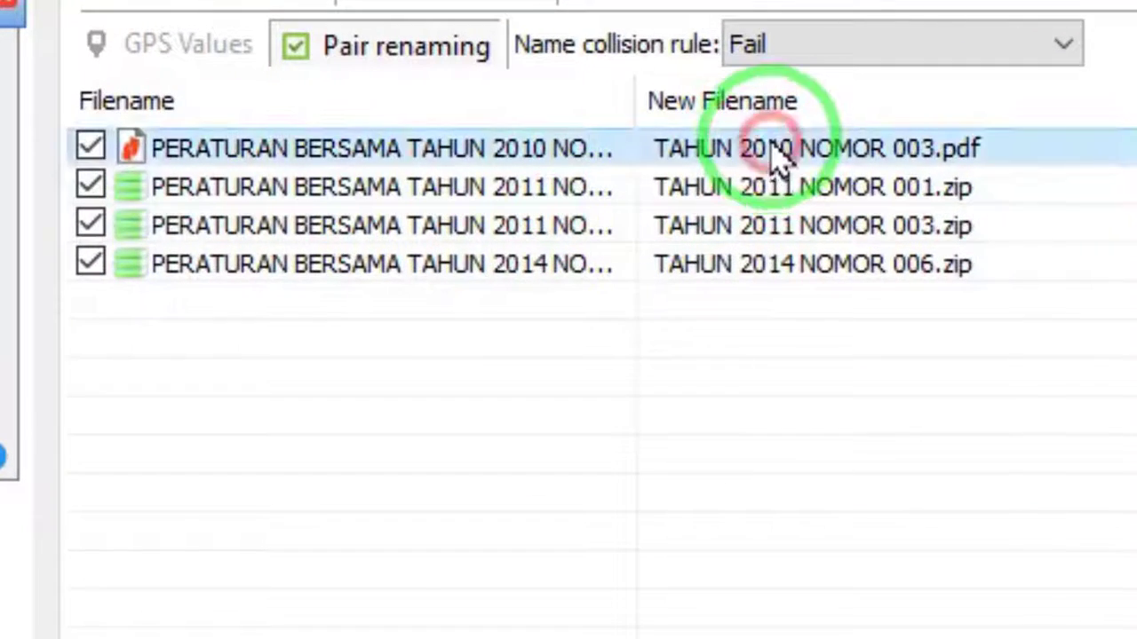
shift+click(826, 267)
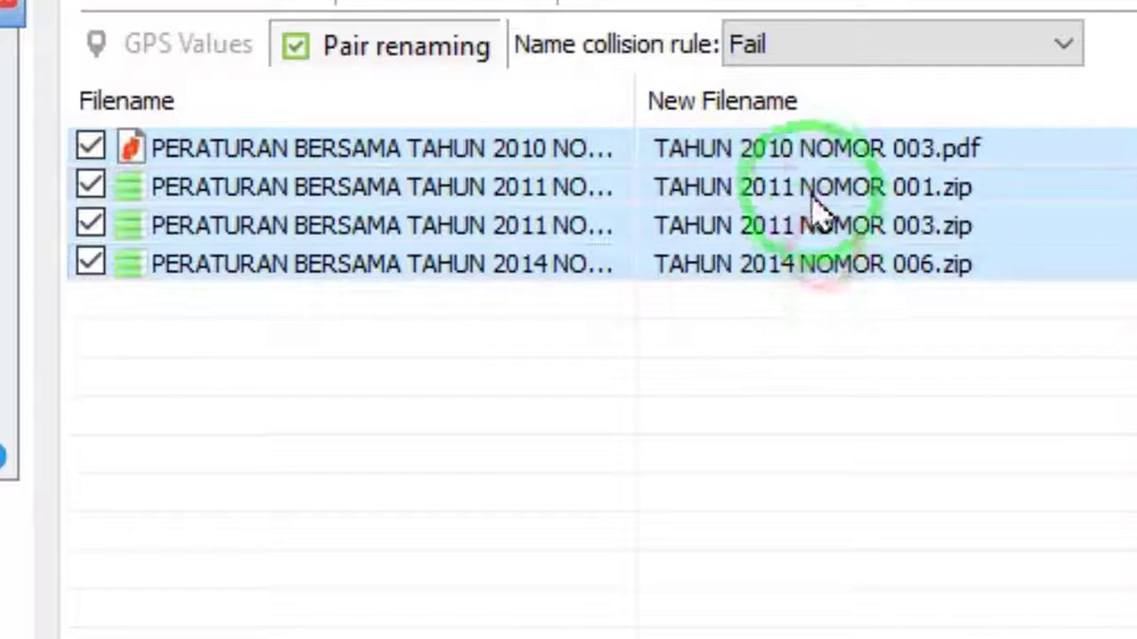
click(483, 457)
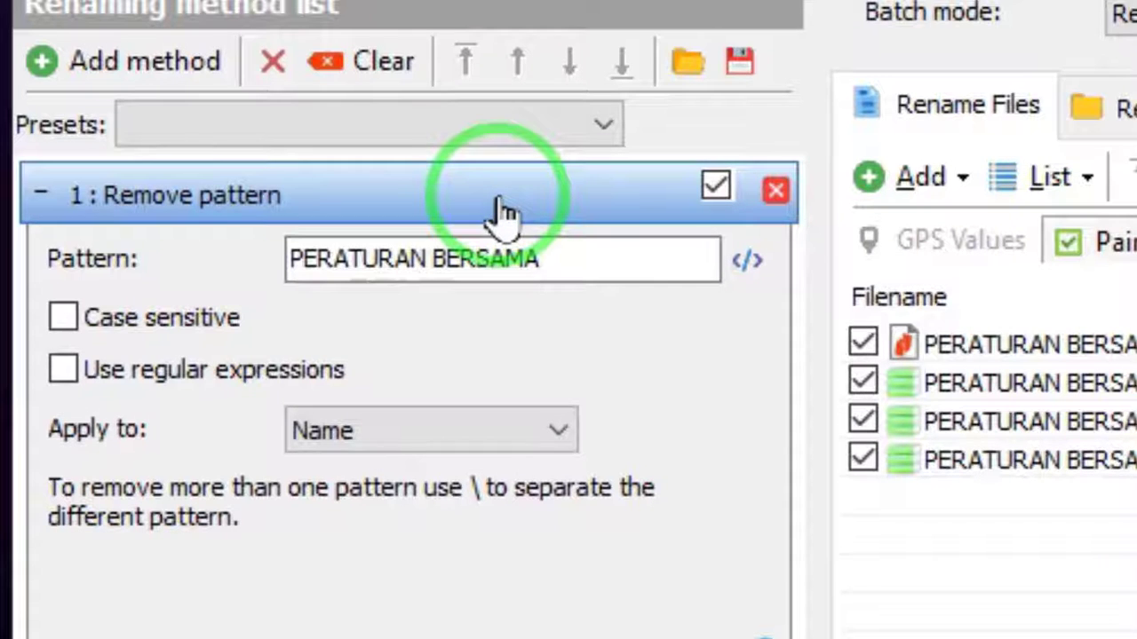
- Collapse the settings of the Remove pattern method
click(495, 200)
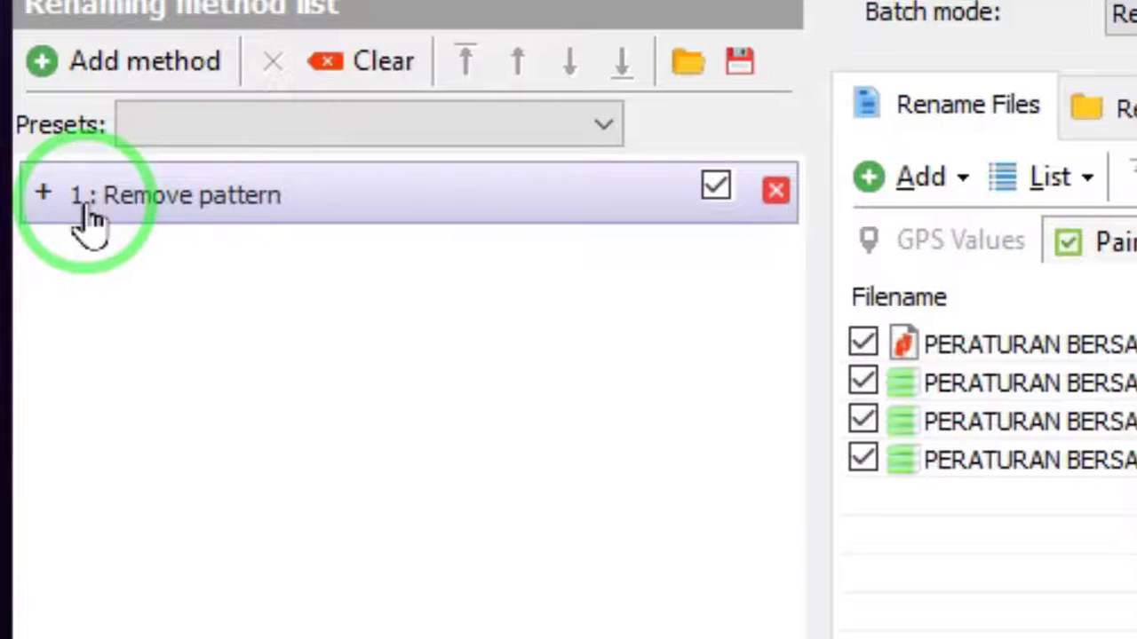
click(41, 197)
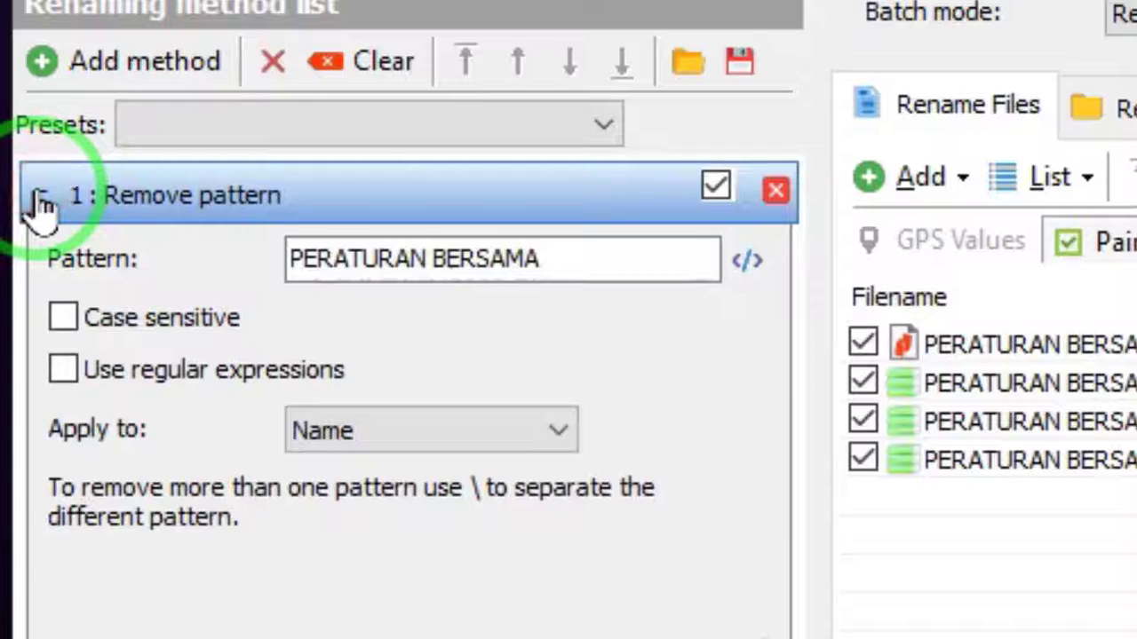
click(41, 197)
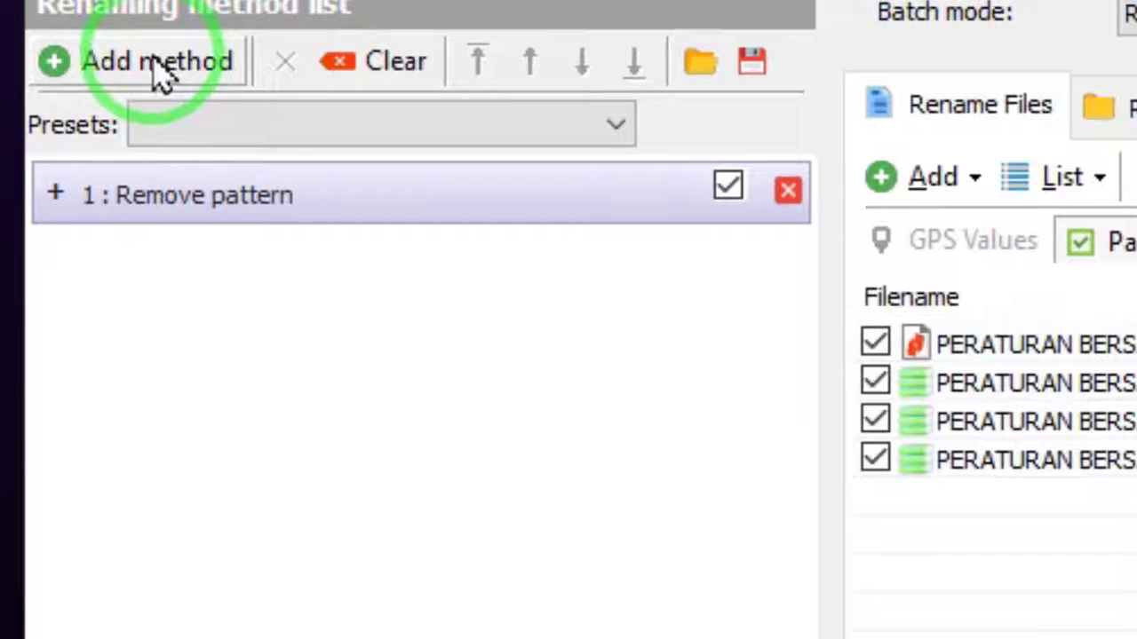
- Add an Add method that inserts "-" at index 0 of each name, with Backwards turned off
click(159, 71)
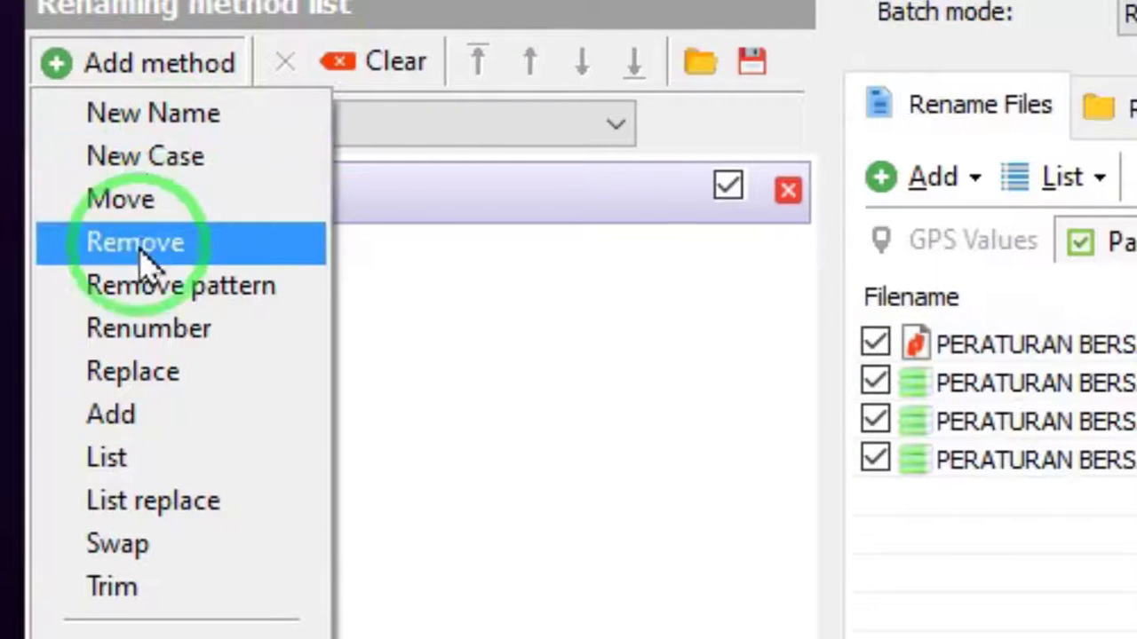
click(135, 414)
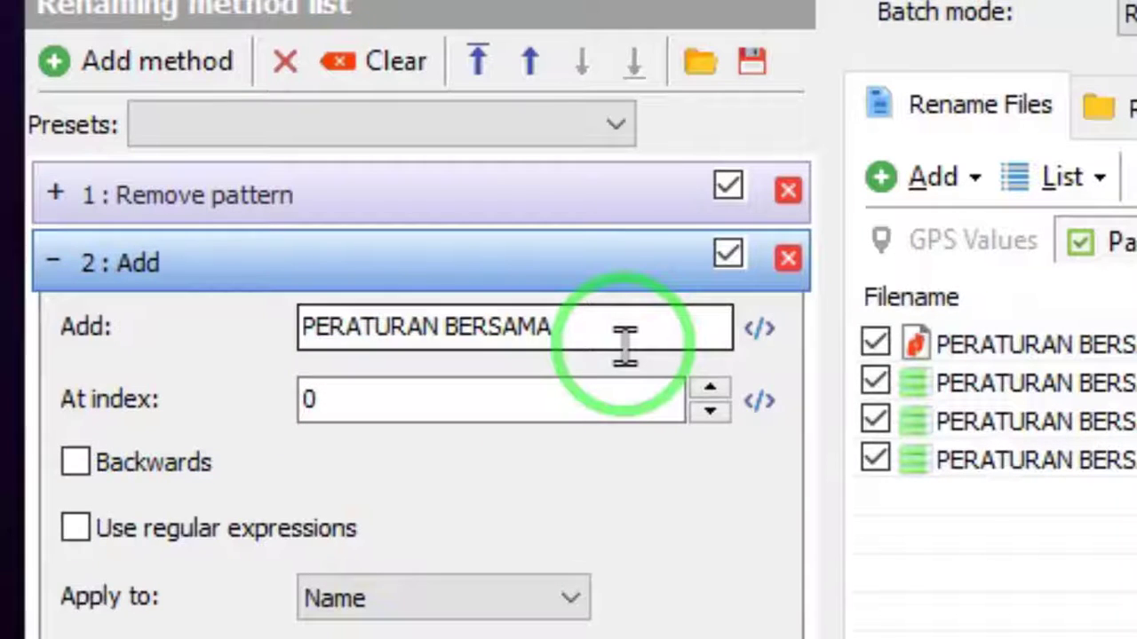
drag(625, 344, 4, 342)
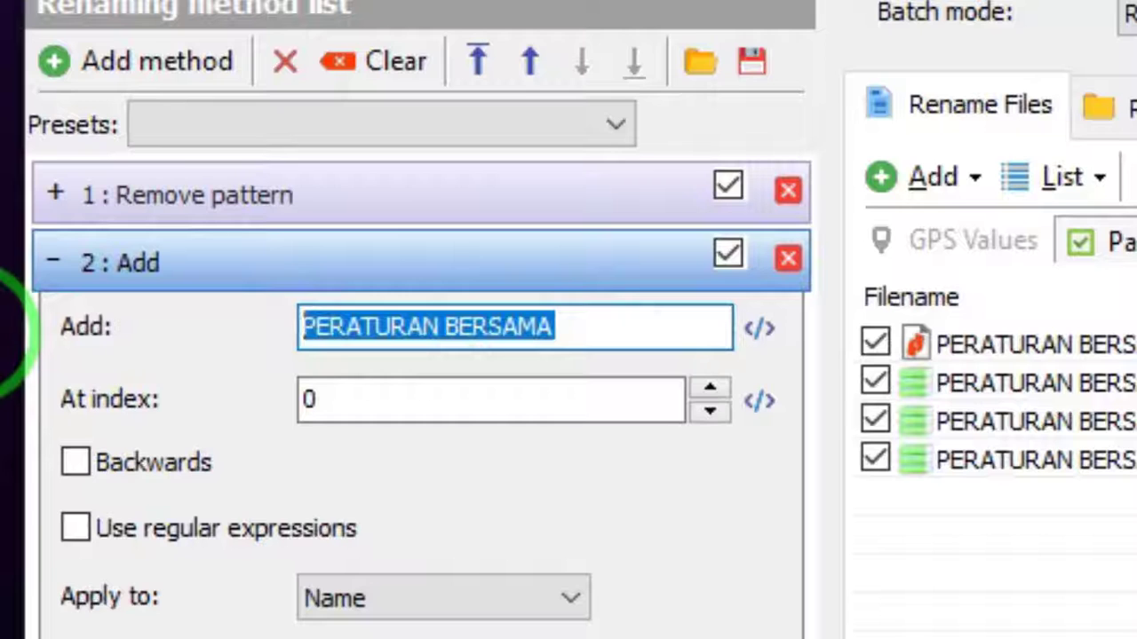
text(-)
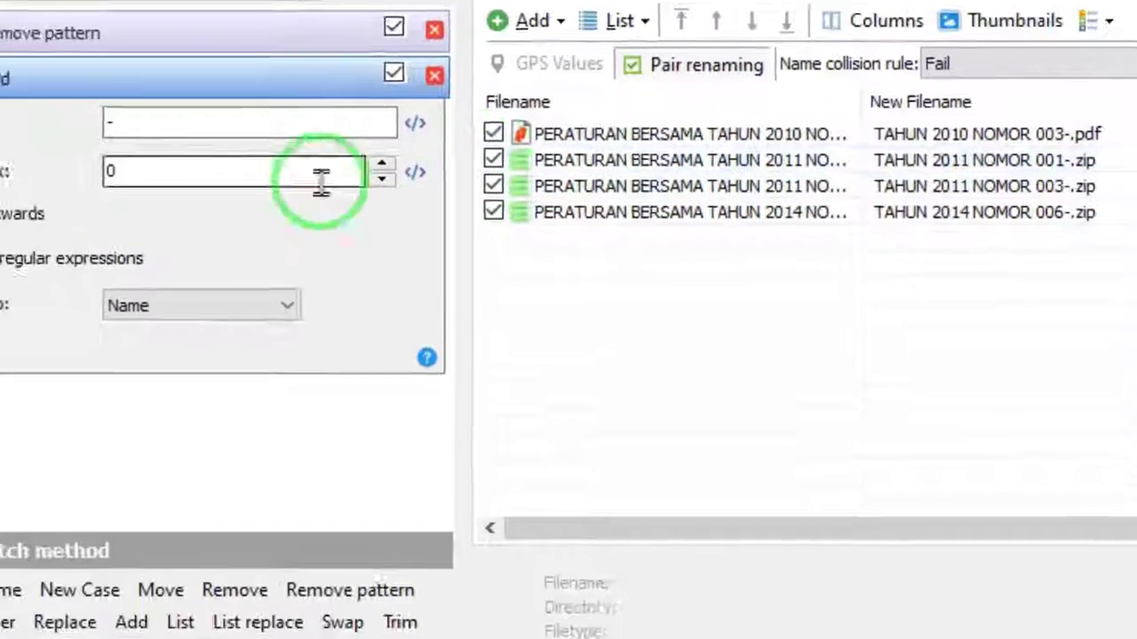
click(18, 219)
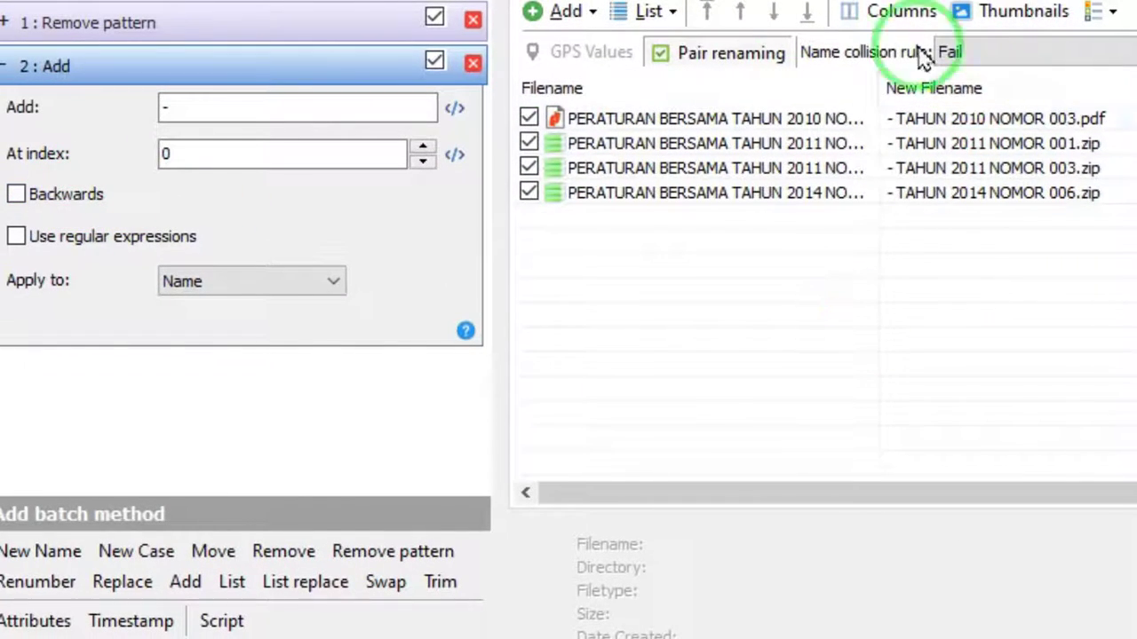
- Set the Add method's index to 12 so the hyphen follows the year, and collapse its settings
click(500, 166)
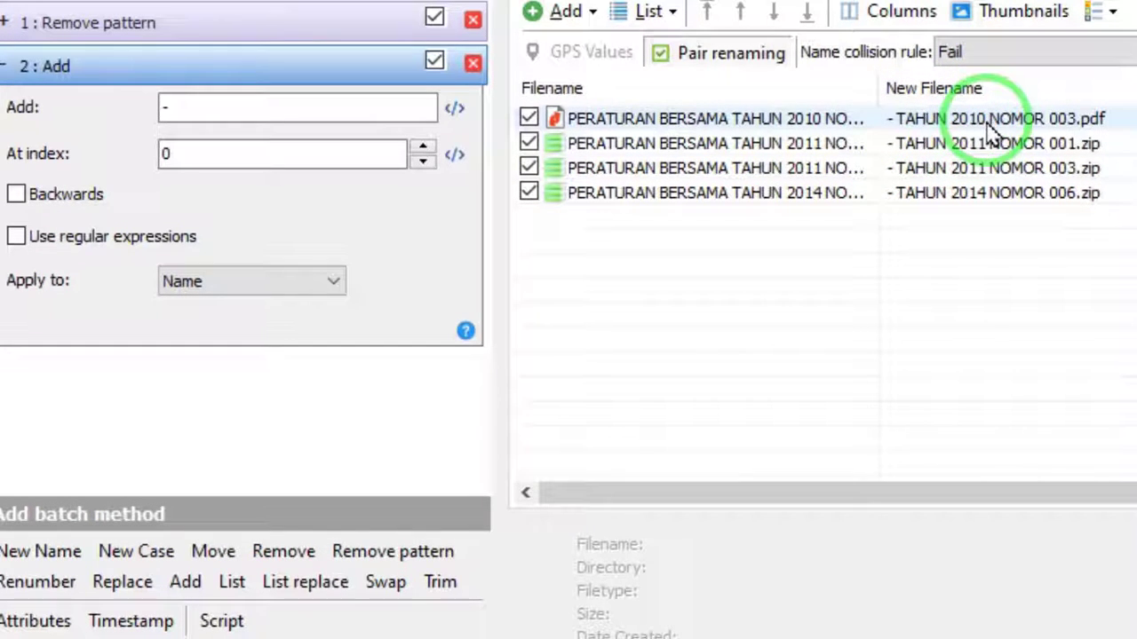
click(424, 150)
click(425, 149)
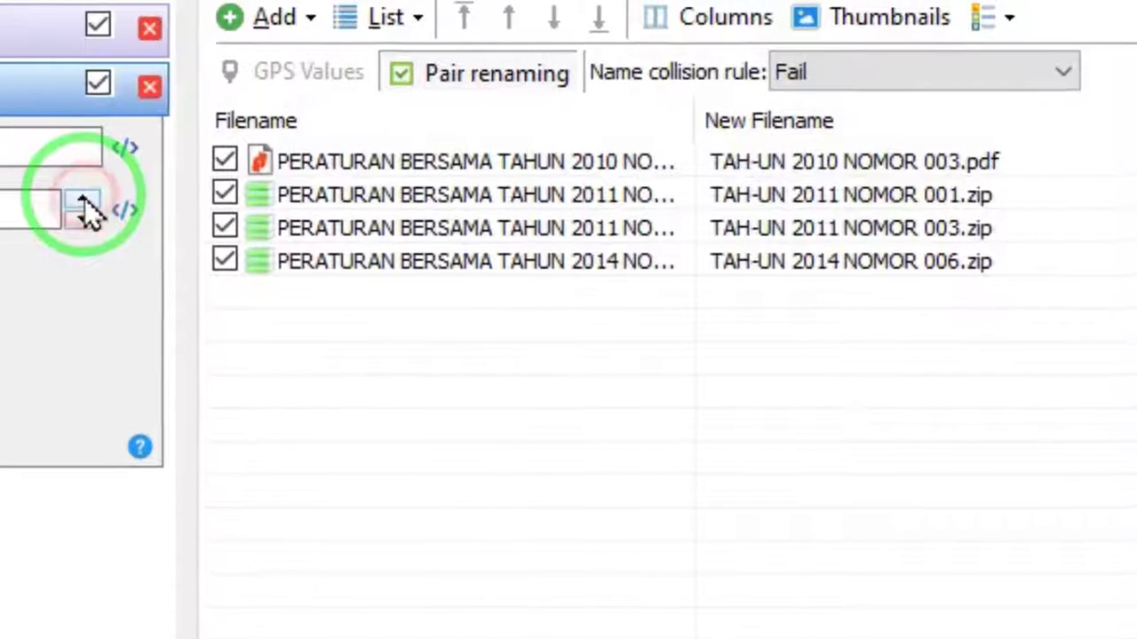
click(85, 198)
click(84, 198)
click(84, 198)
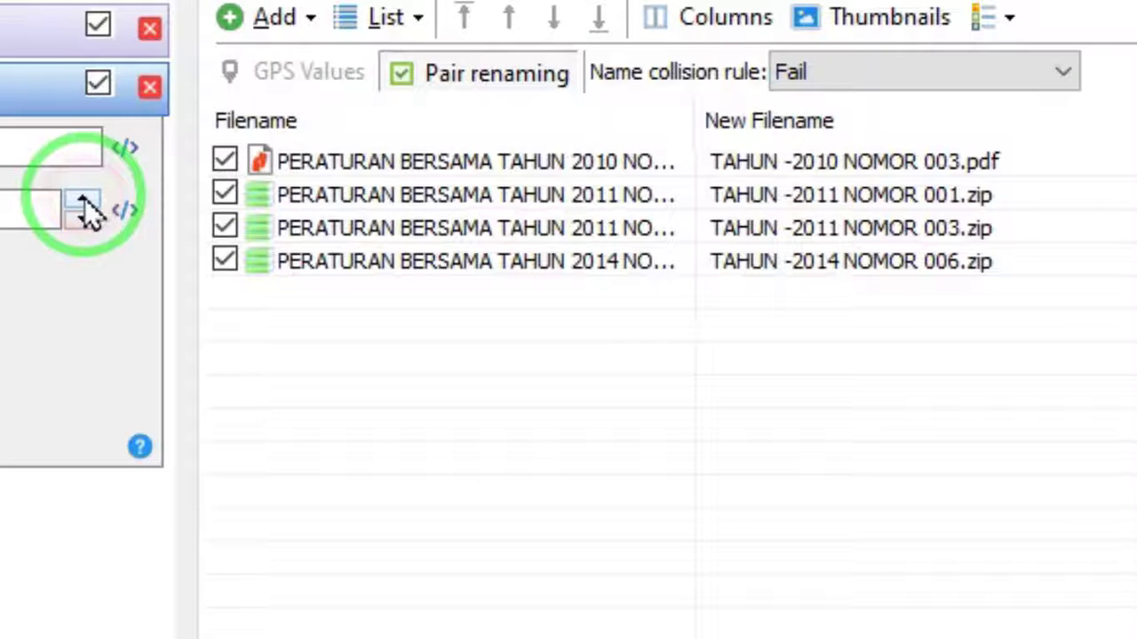
click(84, 198)
click(85, 198)
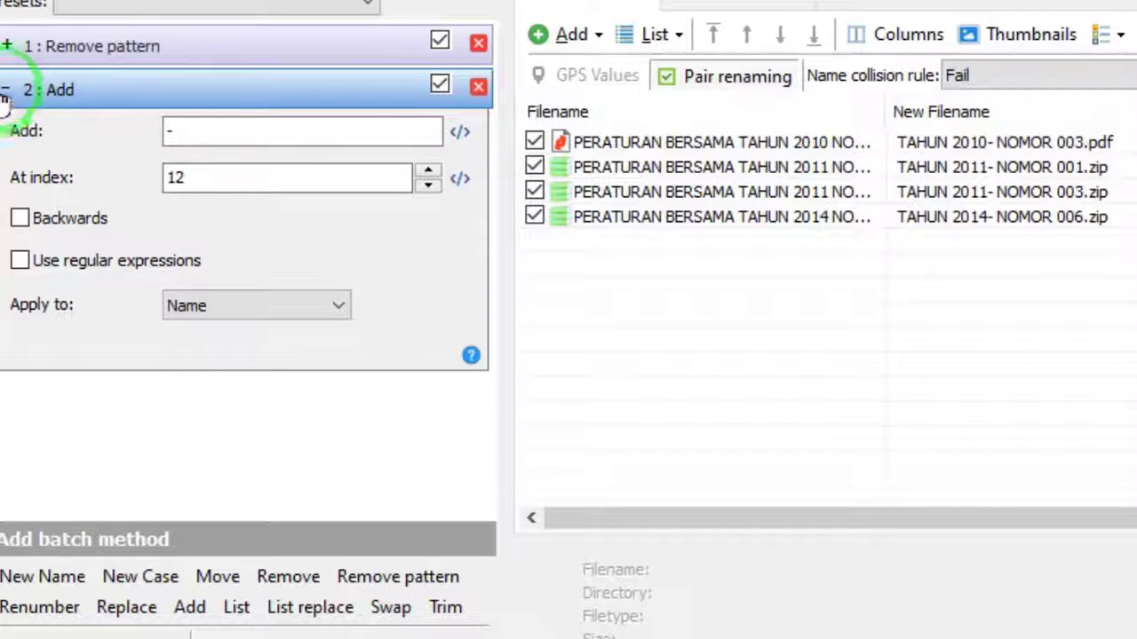
click(185, 92)
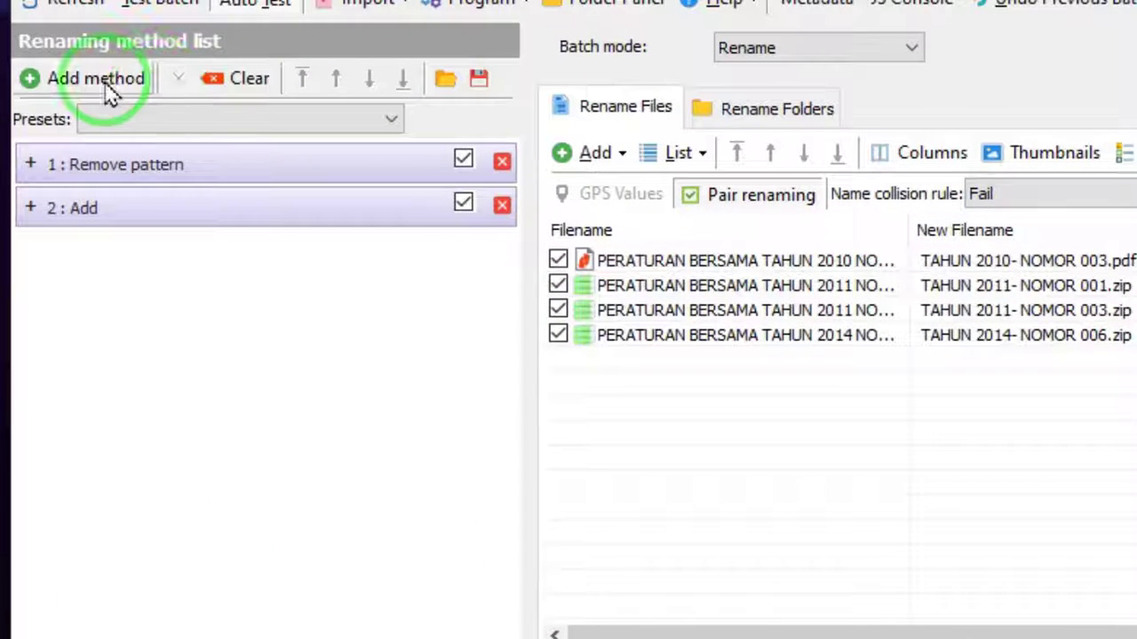
- Add an enabled Swap method with separator "-" at the 1st occurrence, applied to the name, and collapse its settings
click(105, 80)
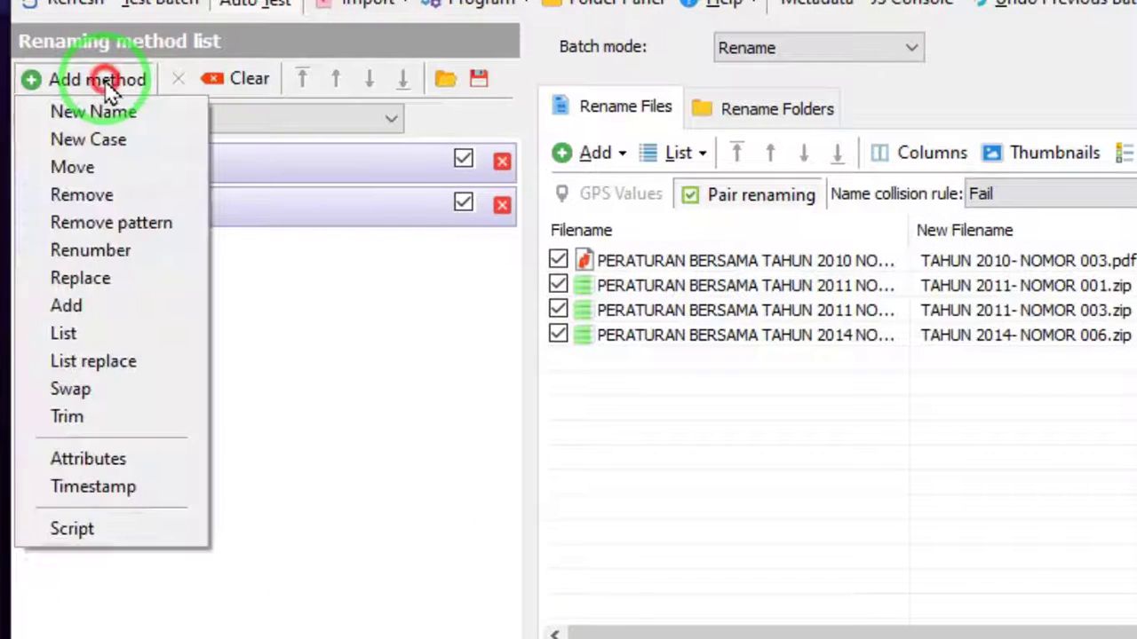
click(76, 390)
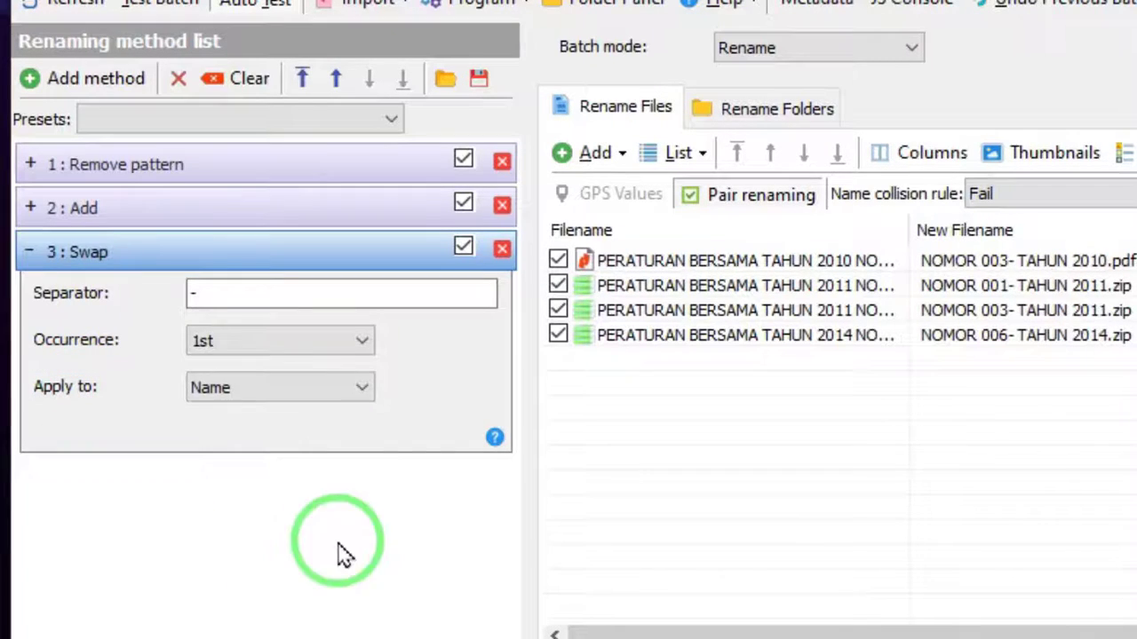
click(228, 294)
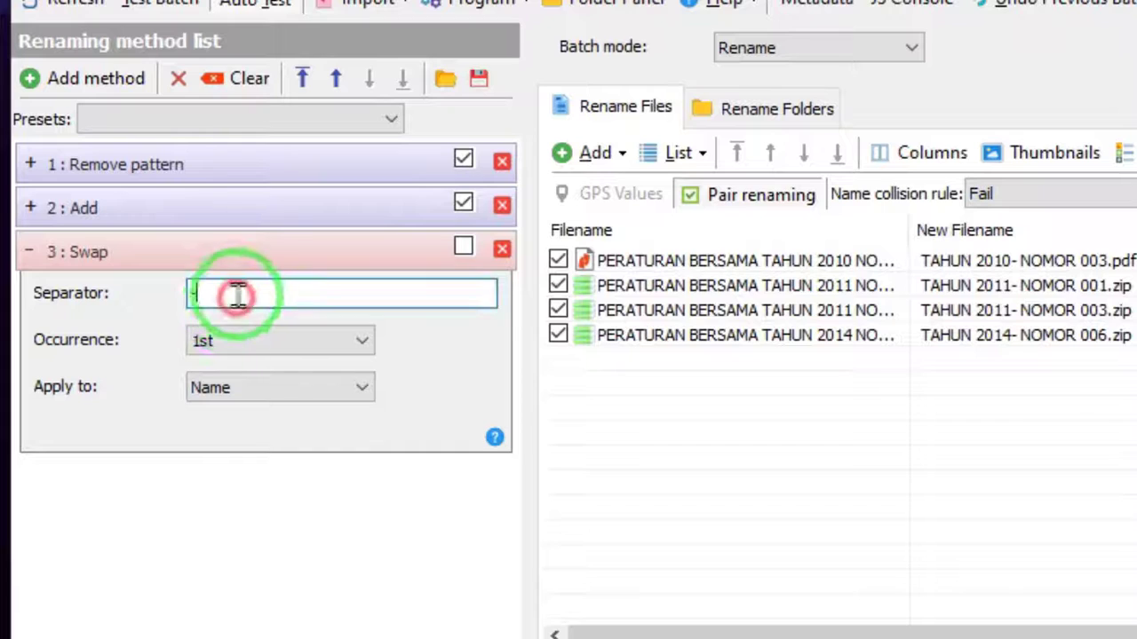
text(-)
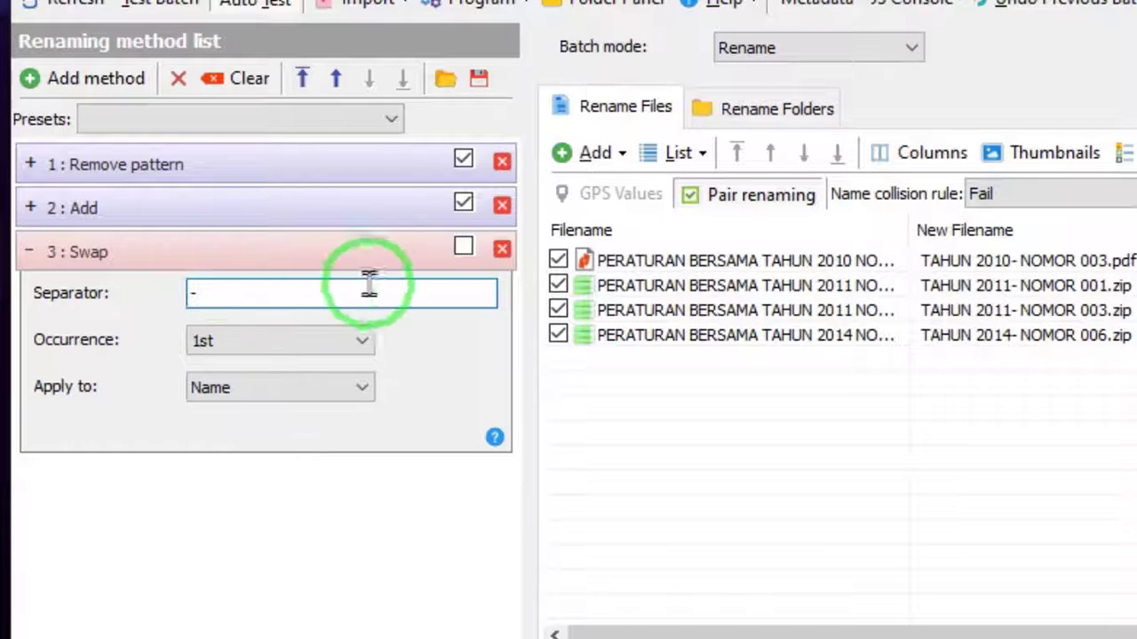
click(464, 248)
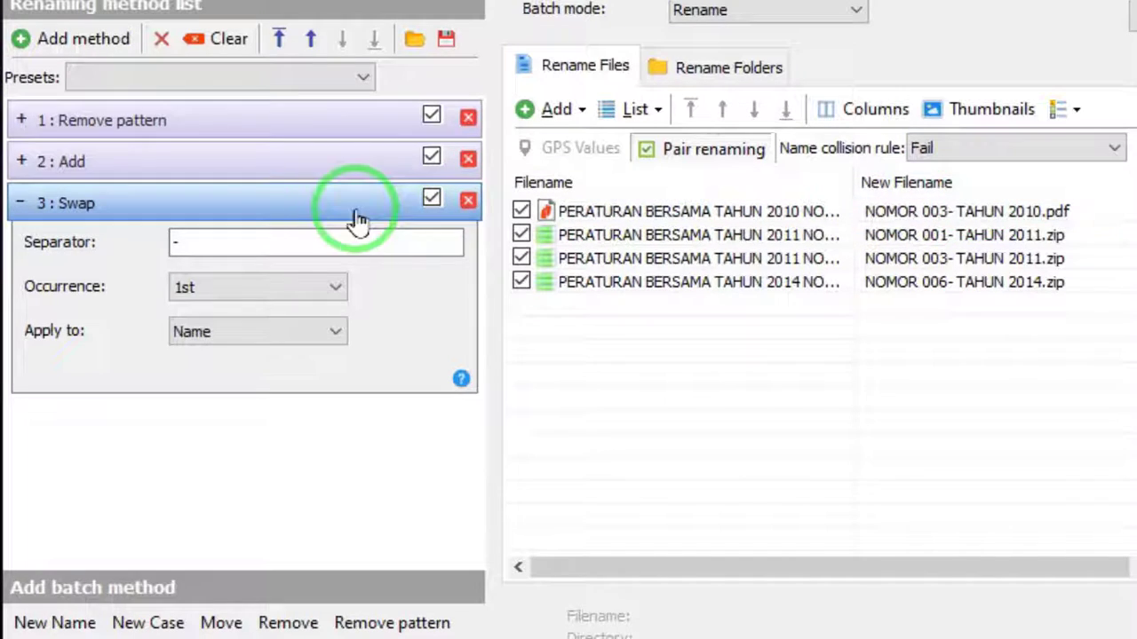
click(302, 204)
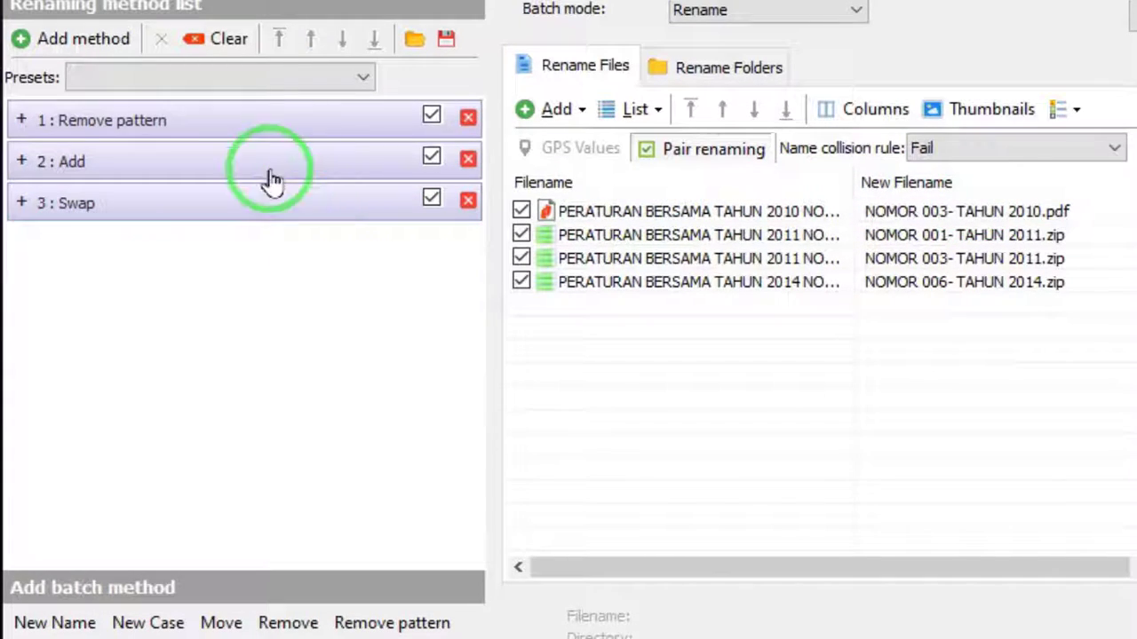
- Copy the PERATURAN BERSAMA text from the Remove pattern method and collapse that method again
click(248, 122)
click(359, 170)
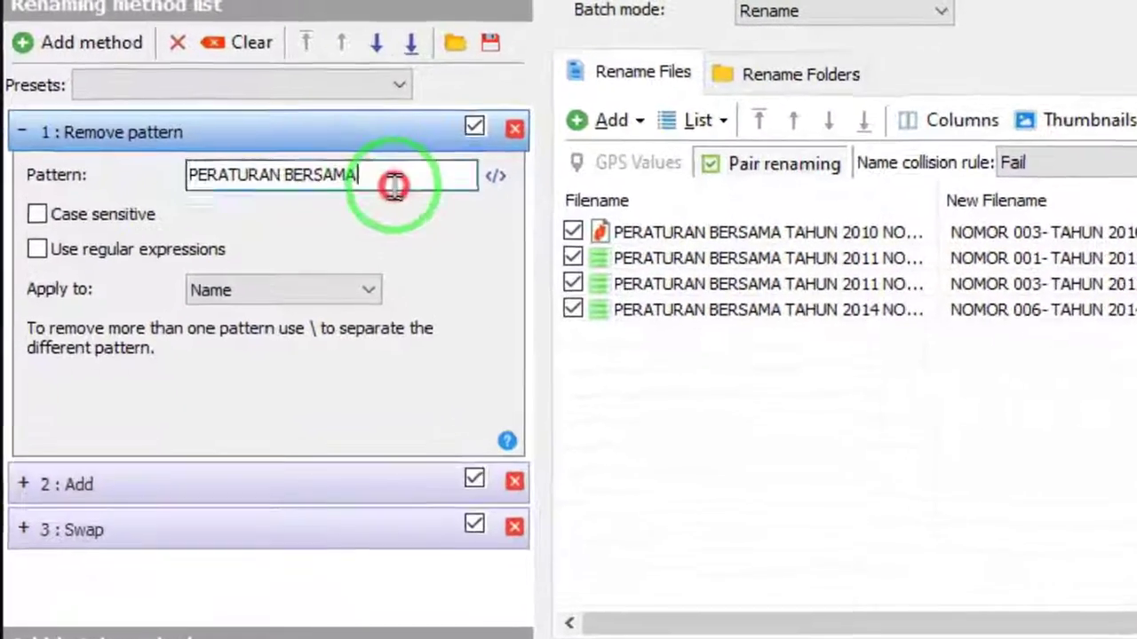
drag(394, 185, 190, 177)
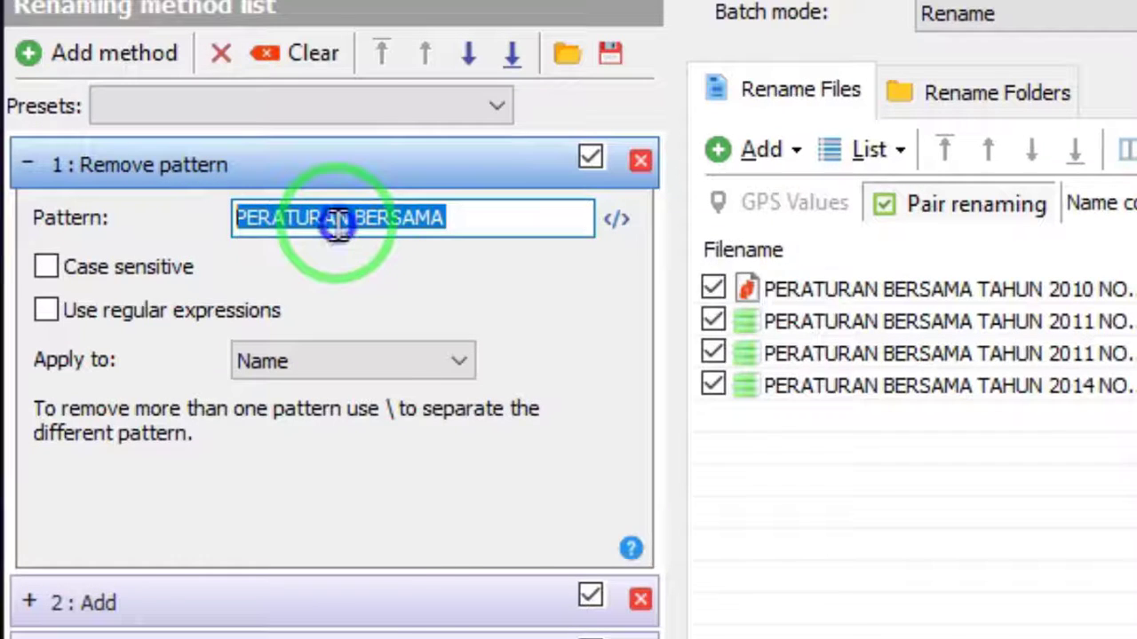
right_click(356, 243)
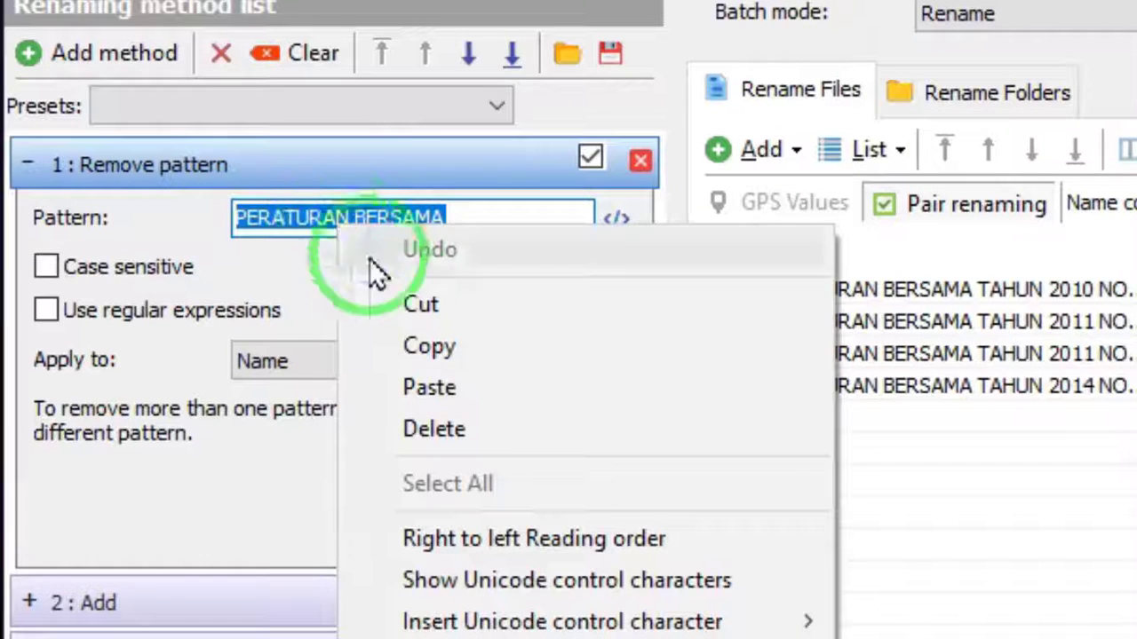
click(436, 346)
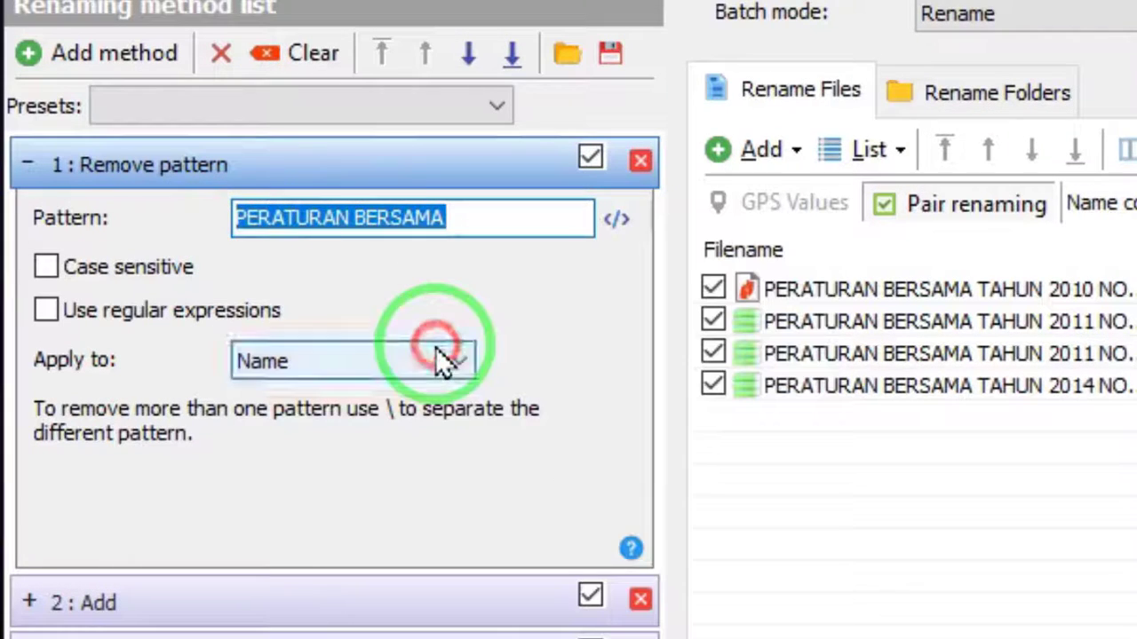
click(359, 169)
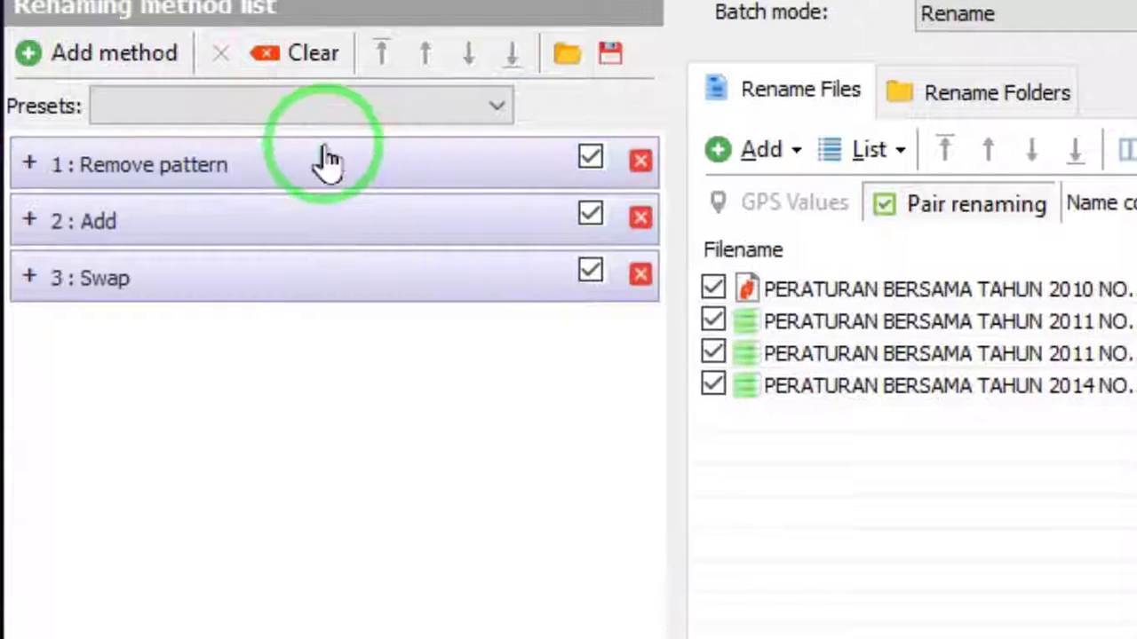
- Add a fourth method of type Add that inserts the copied PERATURAN BERSAMA text at index 0, and collapse its settings
click(110, 63)
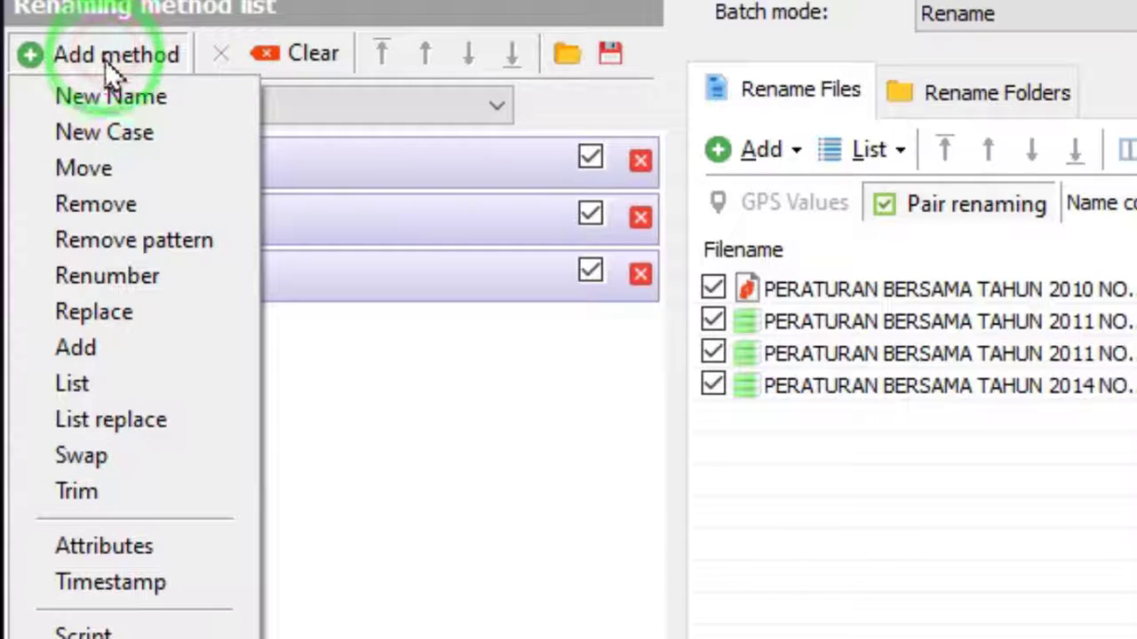
click(553, 112)
click(101, 59)
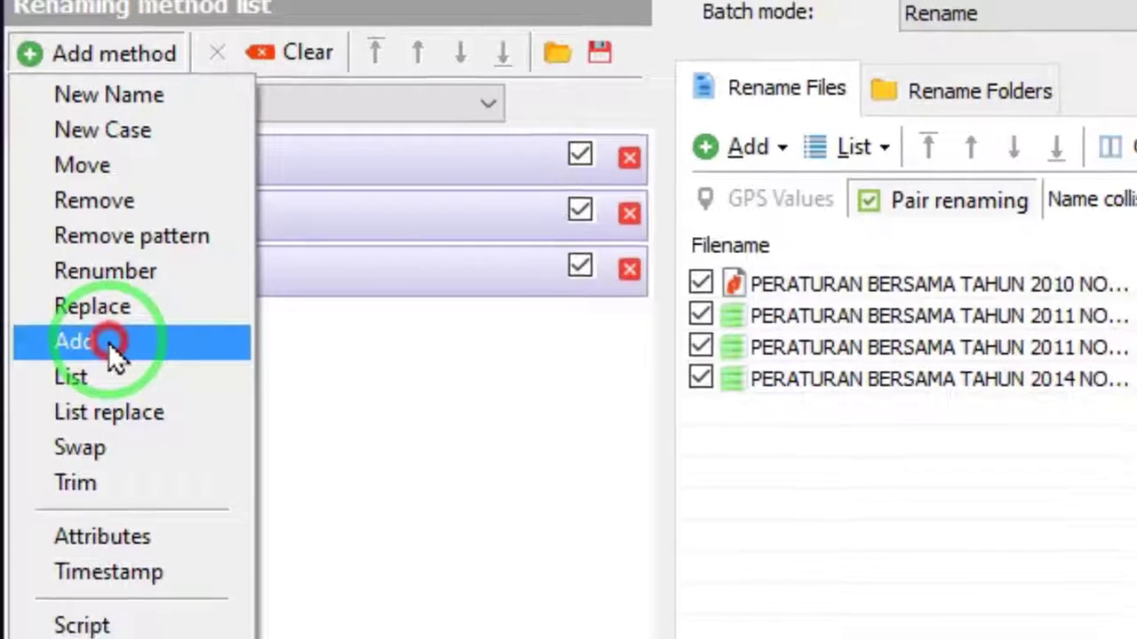
click(108, 344)
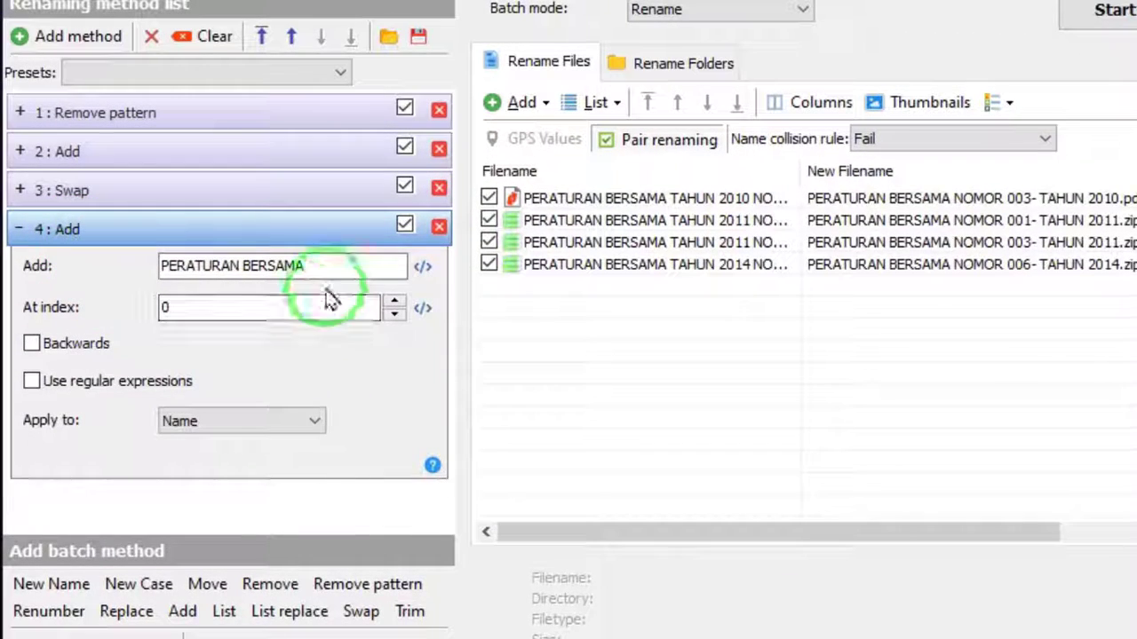
drag(325, 268, 91, 267)
right_click(209, 271)
click(269, 383)
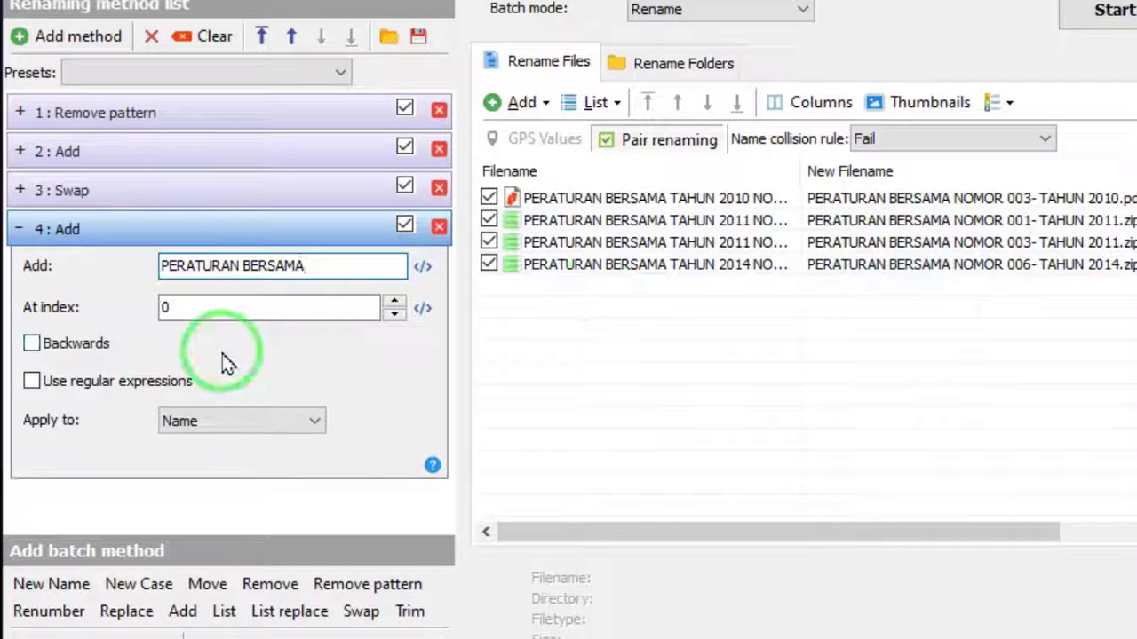
click(190, 310)
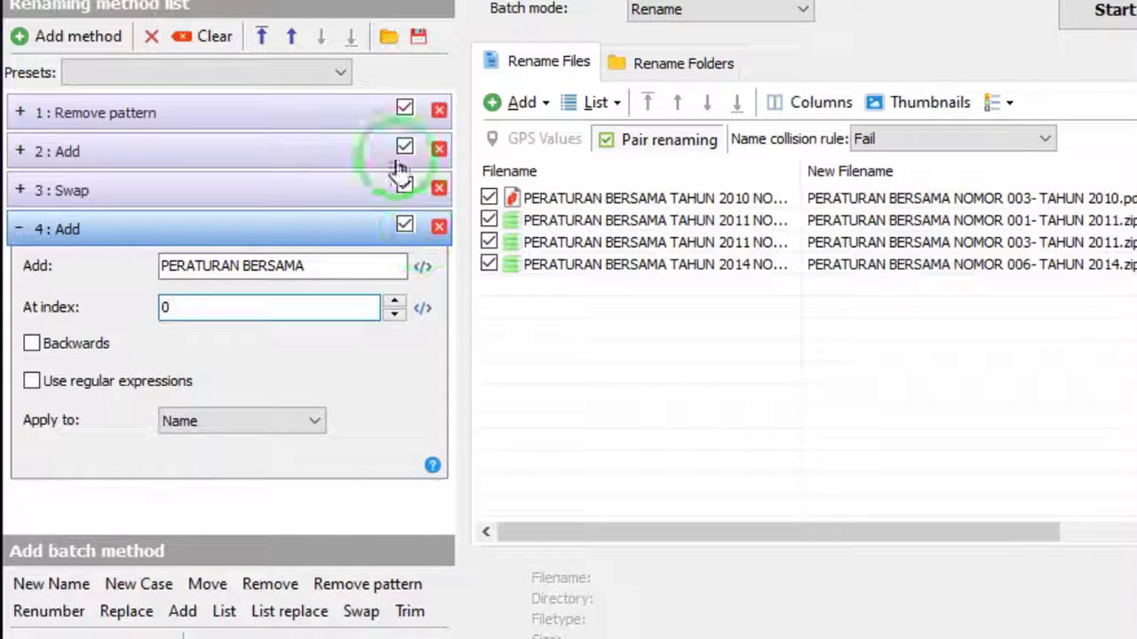
click(257, 234)
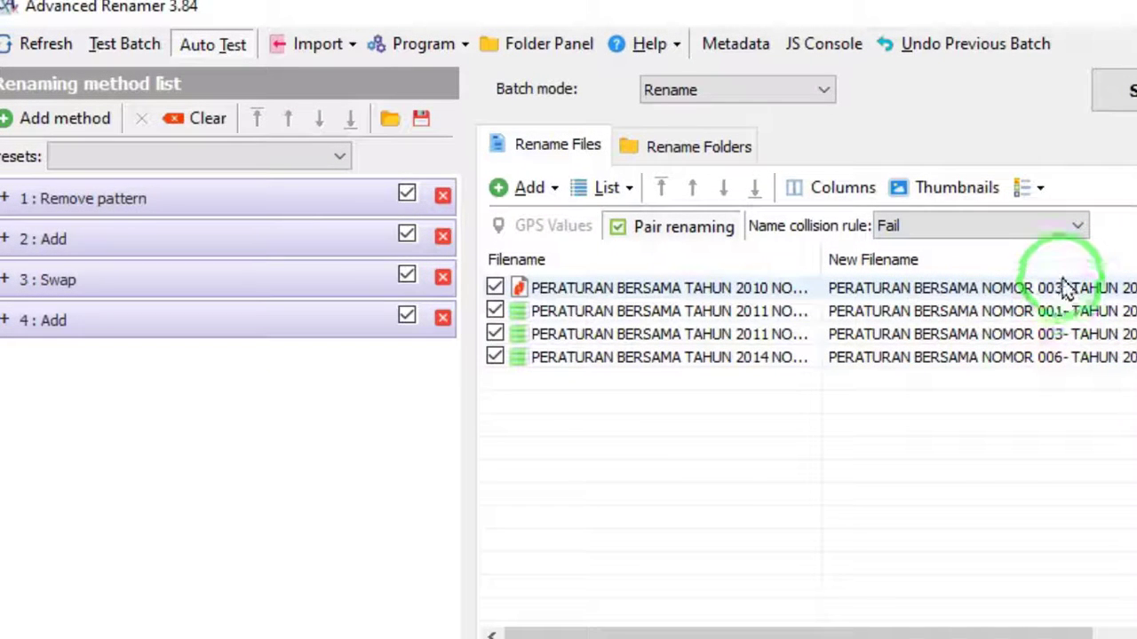
- Add a fifth method of type Add that inserts a space directly before the hyphen in each name
click(67, 120)
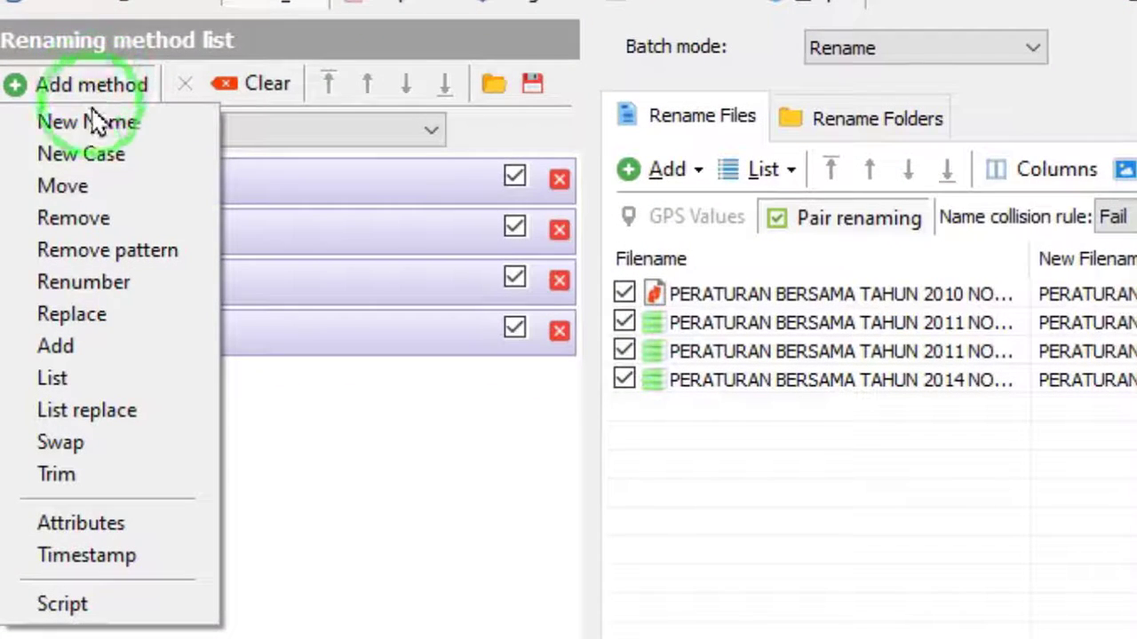
click(122, 347)
click(406, 432)
key(ctrl+a)
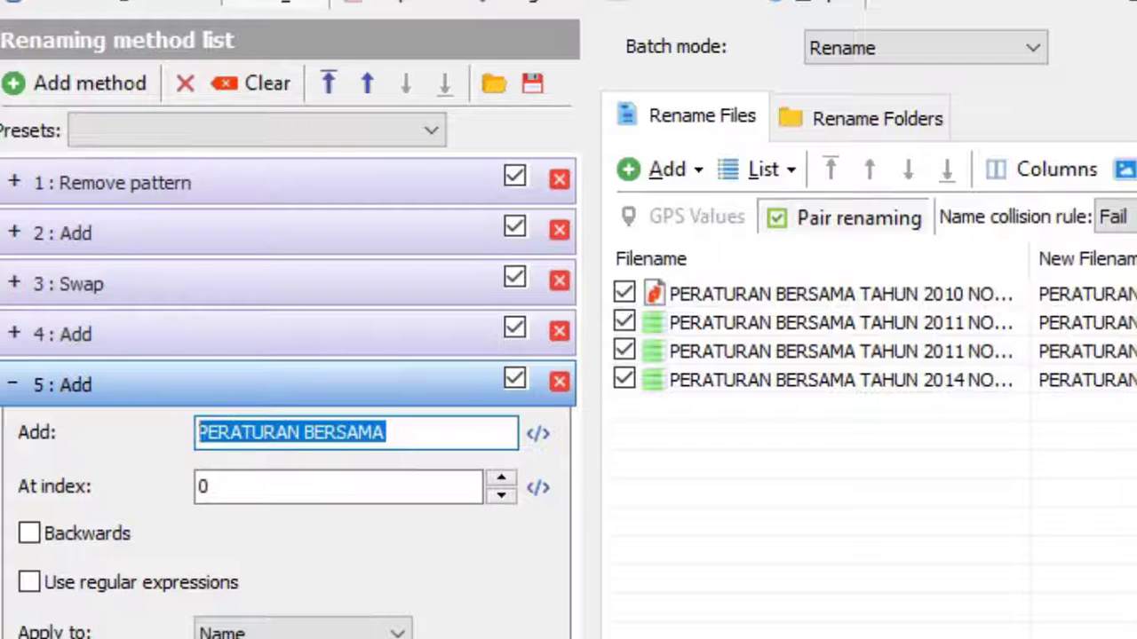
key(BackSpace)
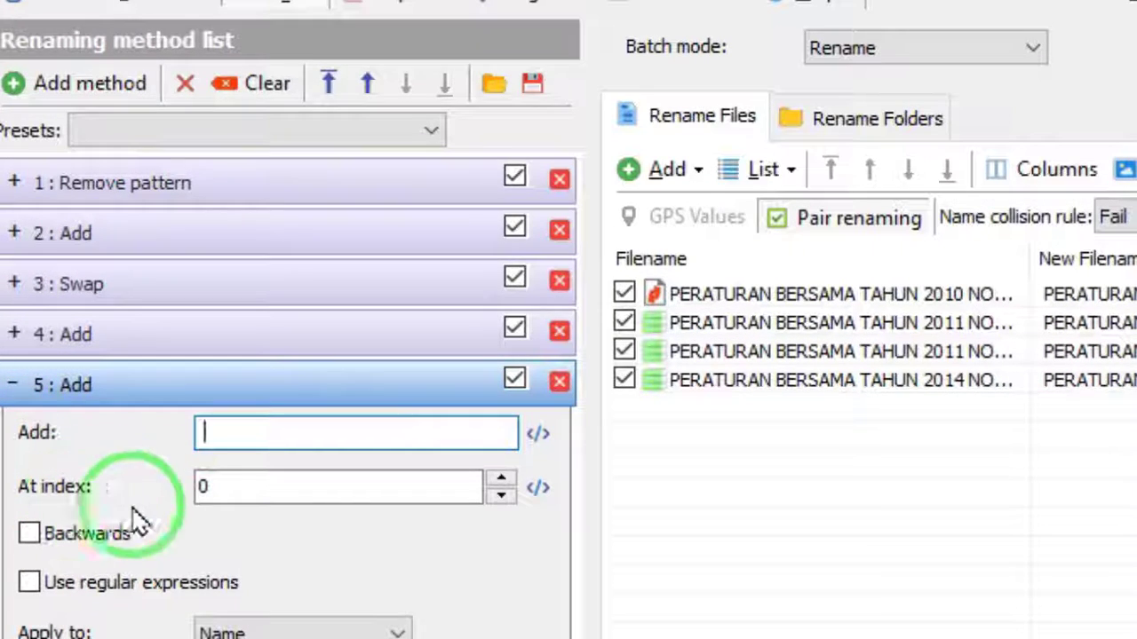
click(502, 484)
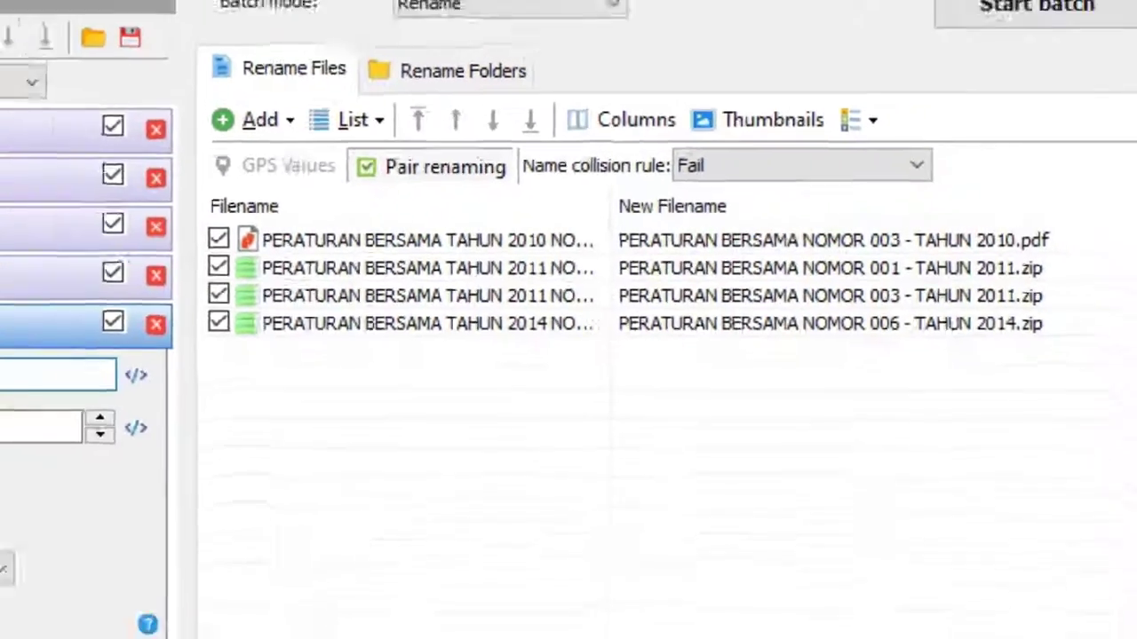
- Compare the previewed names with the original file names in the ATURAN LAINNYA folder in File Explorer
click(317, 287)
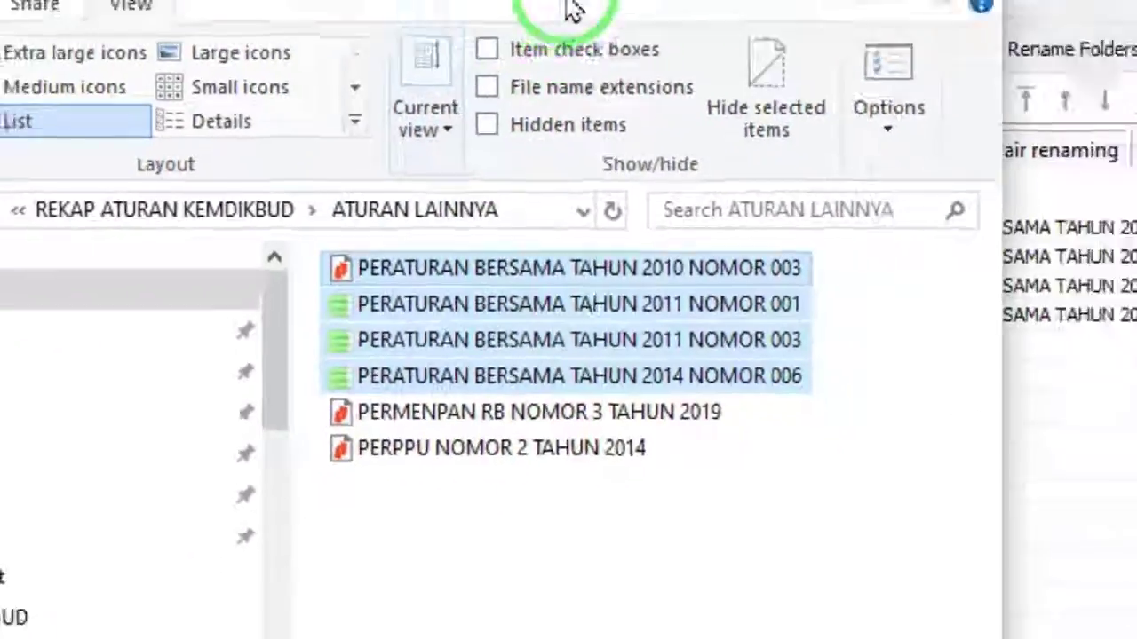
click(544, 133)
click(685, 408)
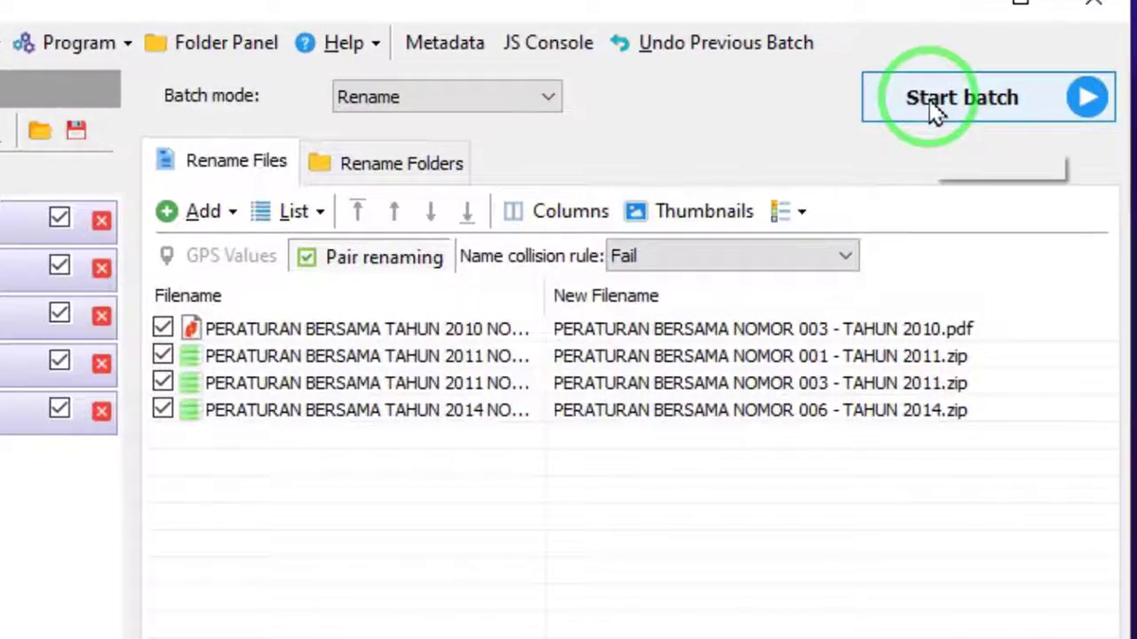
- Run and confirm the rename batch for the four listed files, and close Advanced Renamer
click(886, 121)
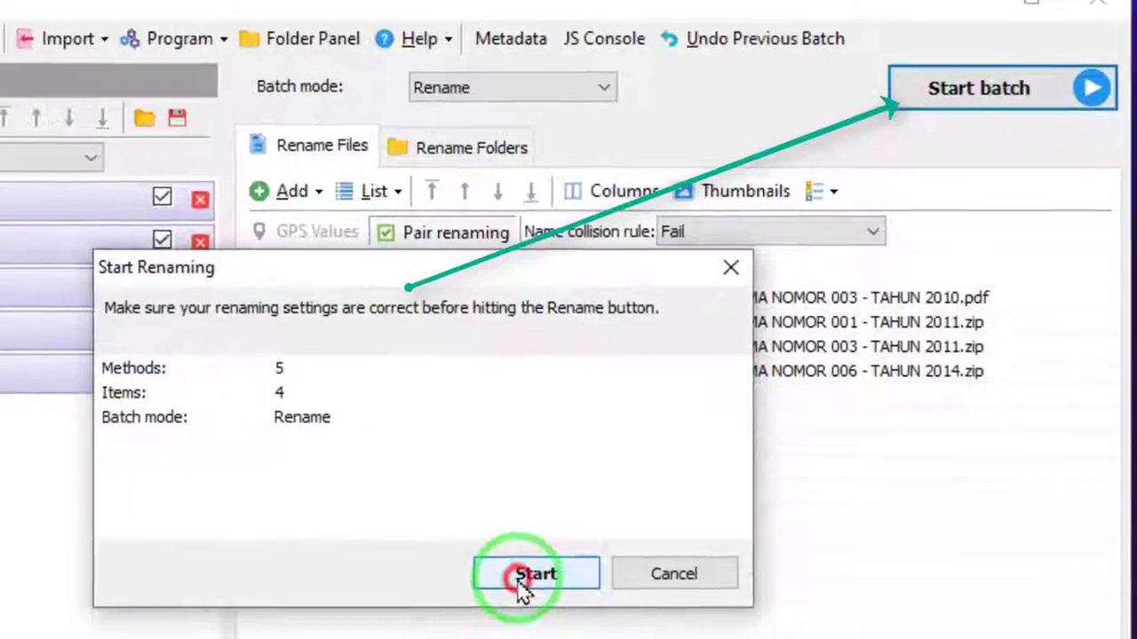
click(522, 586)
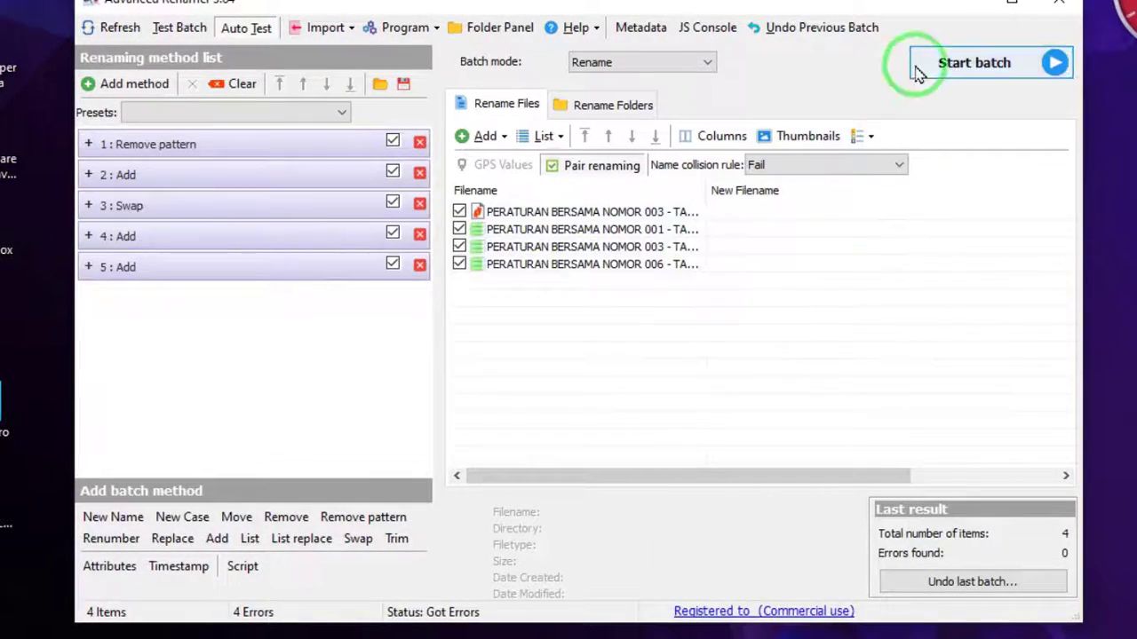
click(1061, 11)
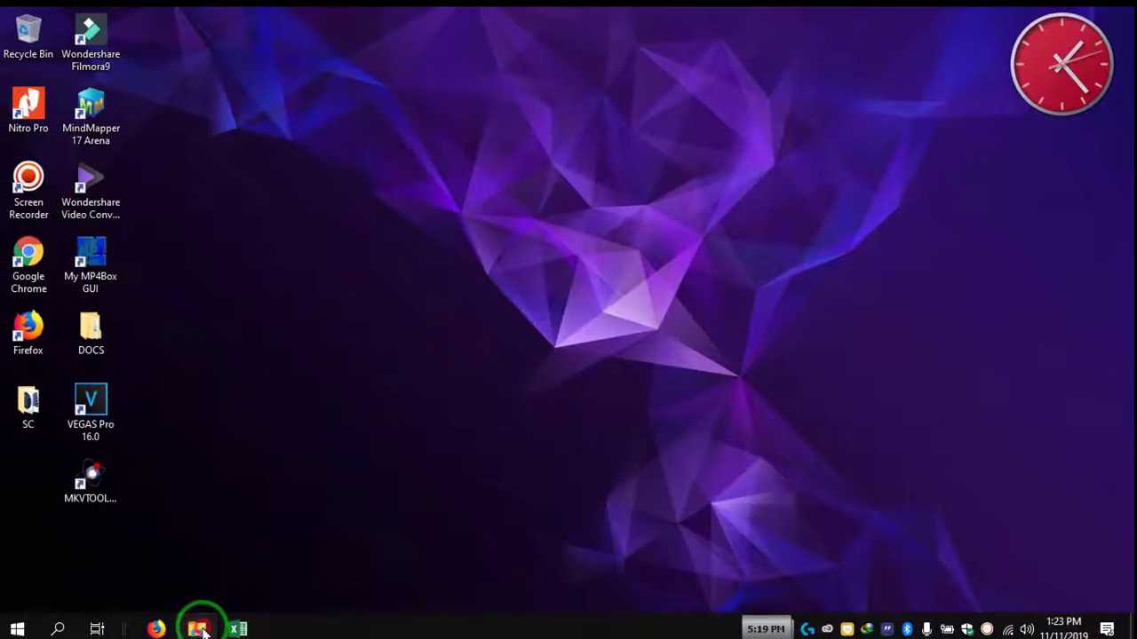
- Switch to the ATURAN LAINNYA folder in File Explorer and refresh it to check the renamed files
click(197, 626)
right_click(648, 436)
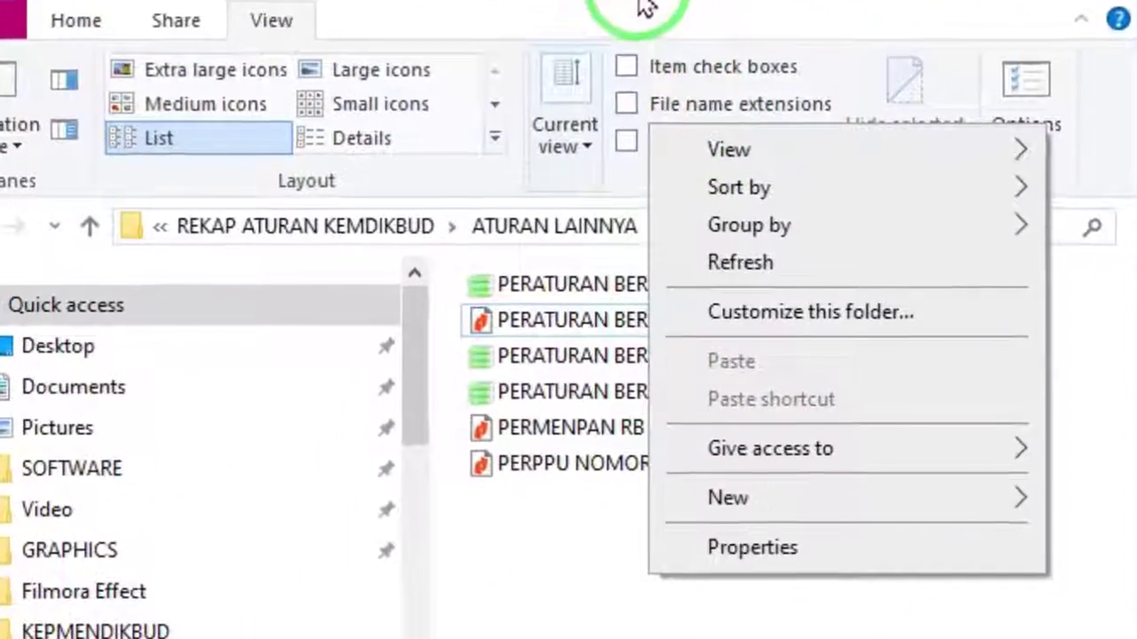
click(650, 156)
right_click(718, 474)
click(826, 611)
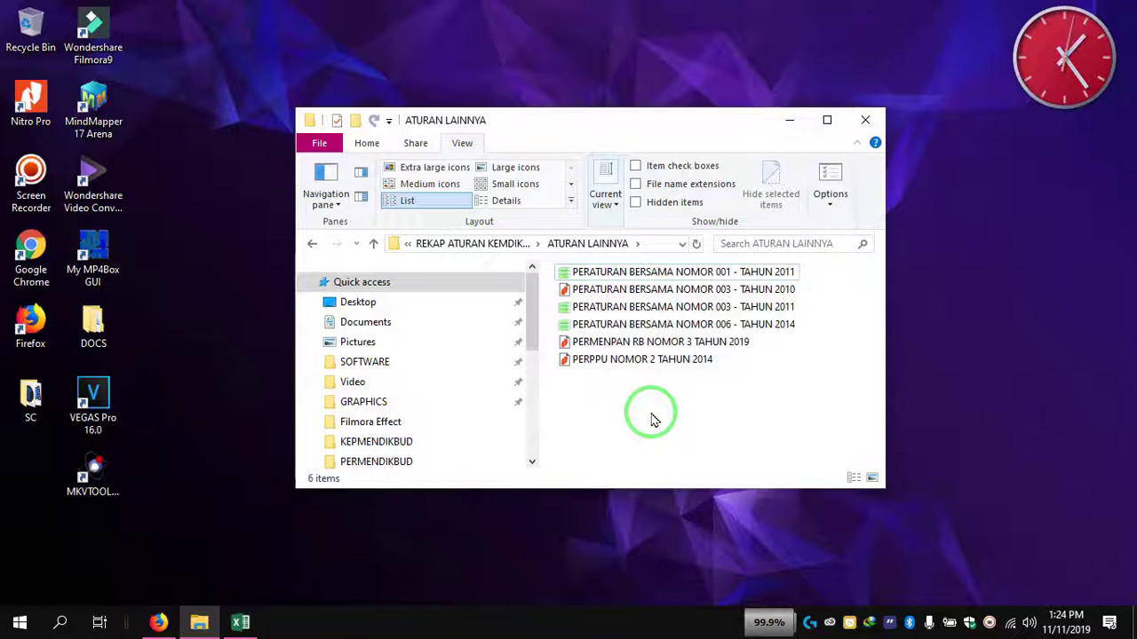
click(31, 176)
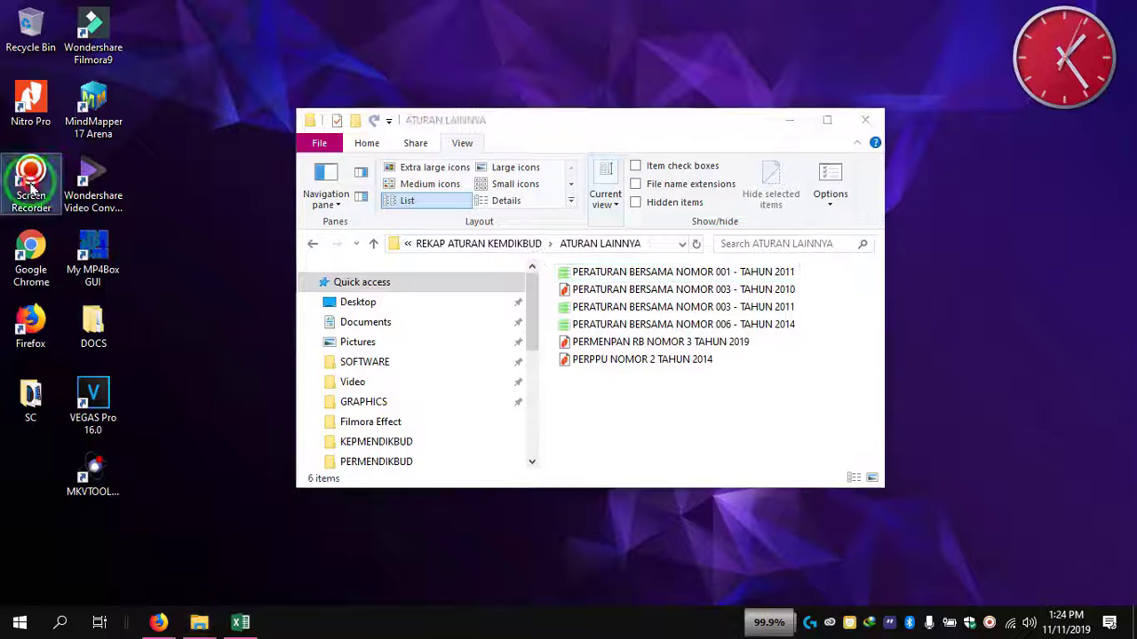